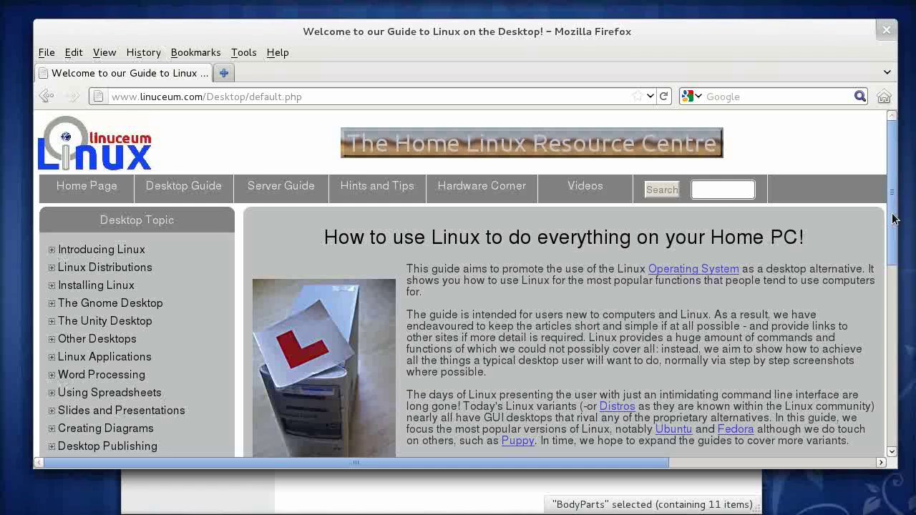
Expand the Animation topics and open the 'Animation using Synfig Studio' guide page.
left_click_drag(893, 218, 899, 318)
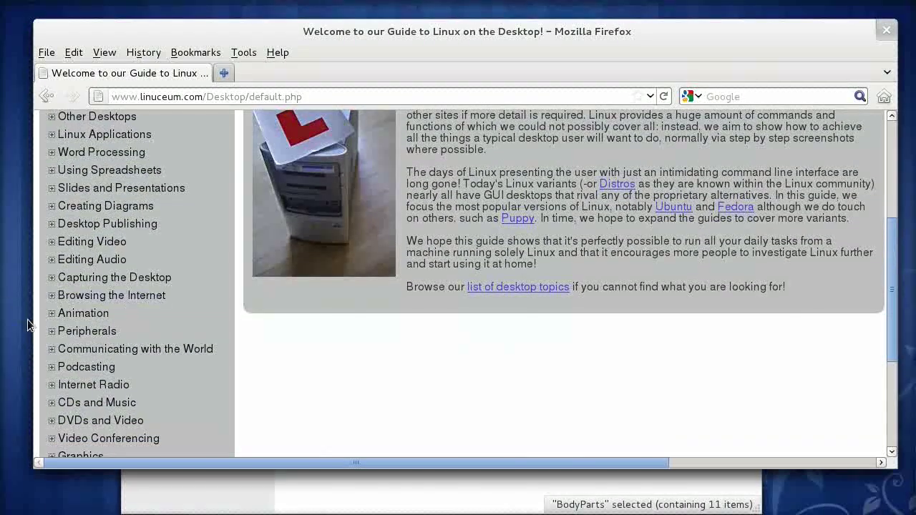
left_click(50, 316)
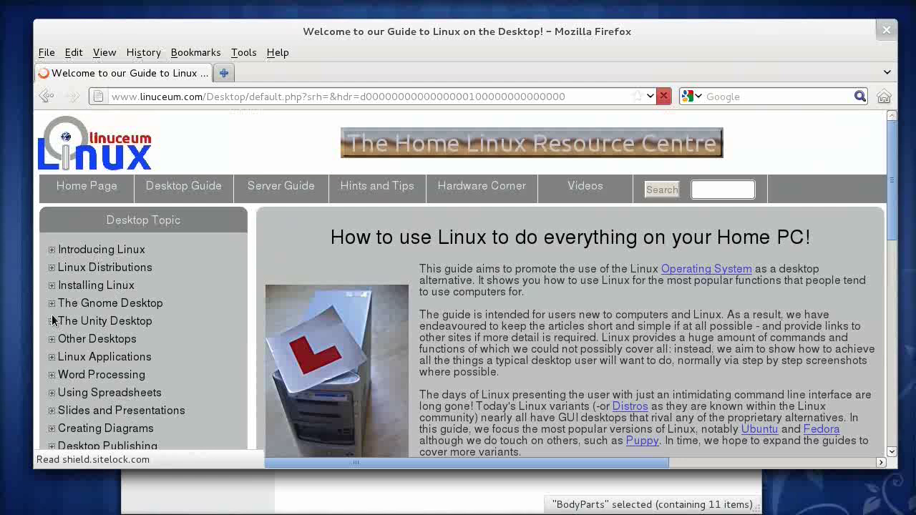
scroll(52, 320, "down", 10)
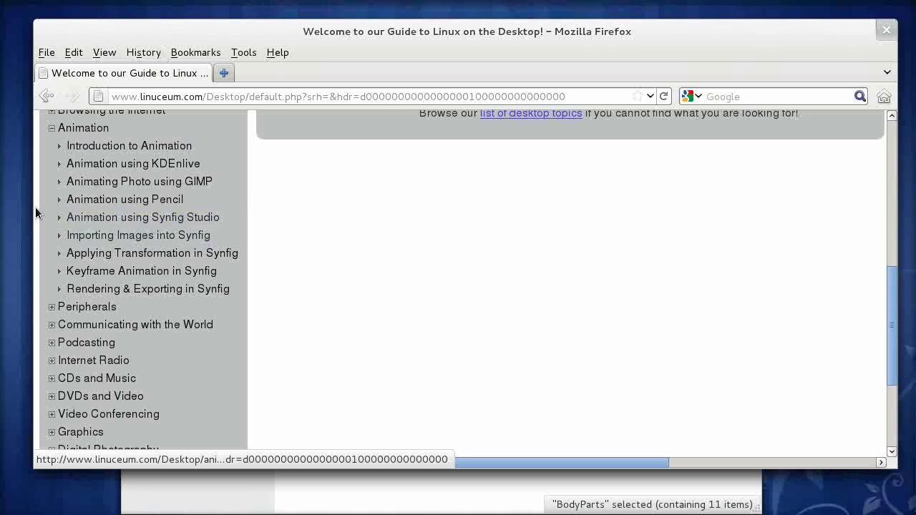
left_click(176, 220)
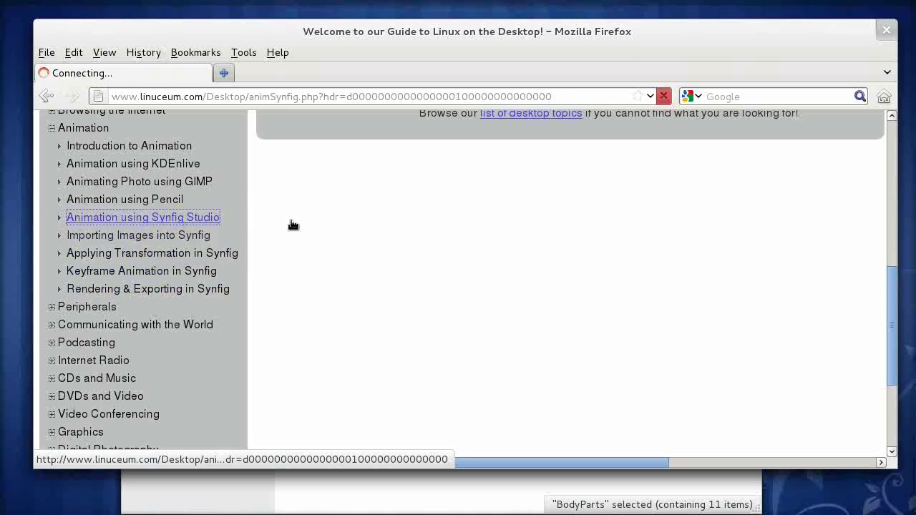
Scroll through the guide's Synfig interface tour, then select pictureNew.xcf in the file manager.
scroll(444, 220, "down", 5)
scroll(444, 219, "down", 10)
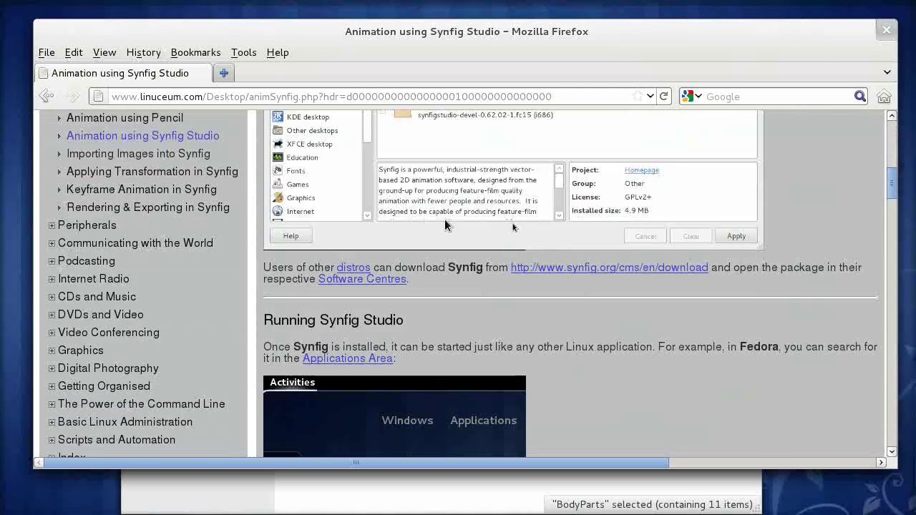
scroll(445, 225, "down", 10)
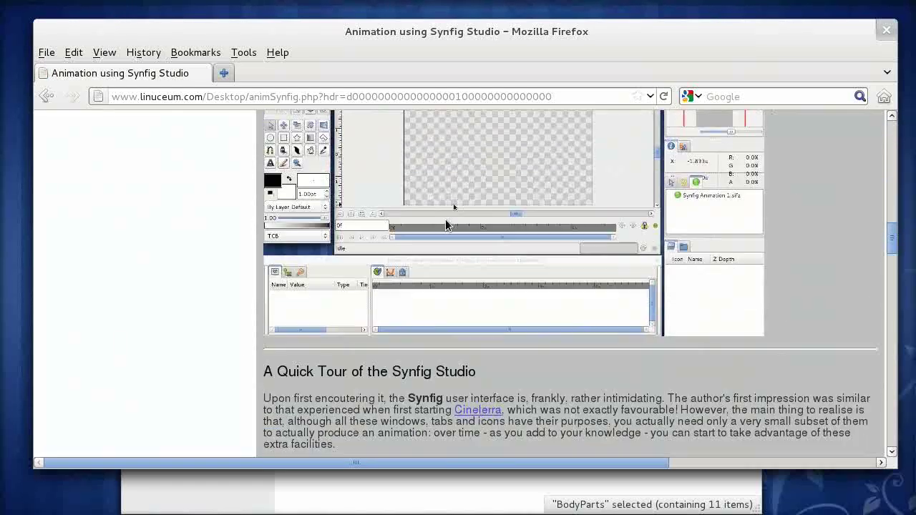
scroll(445, 224, "down", 10)
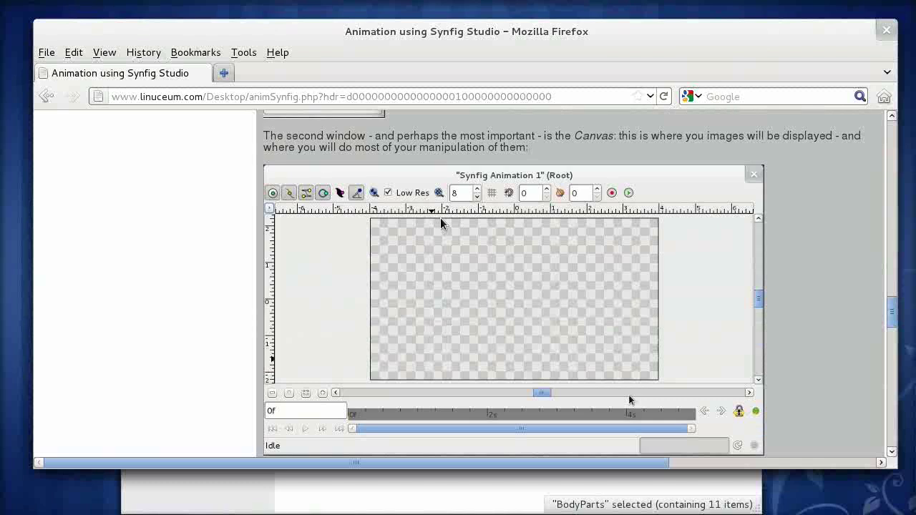
scroll(440, 218, "up", 10)
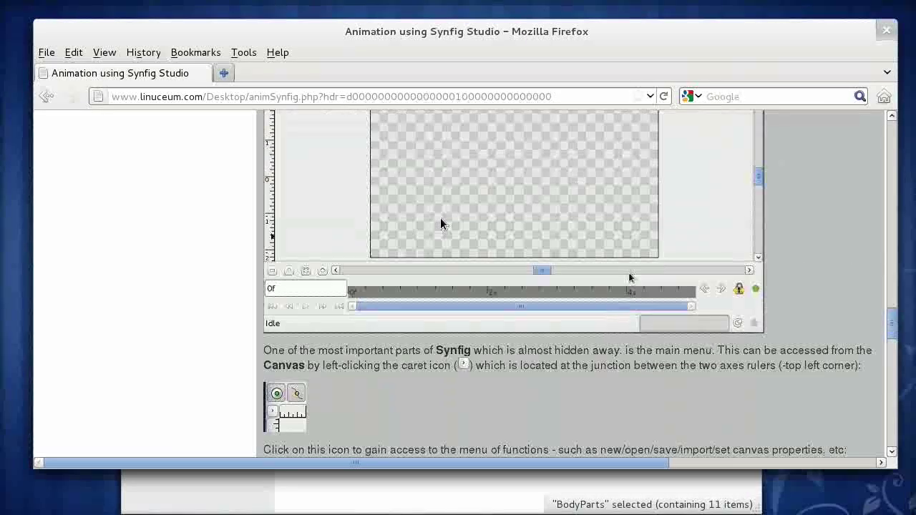
scroll(440, 225, "up", 10)
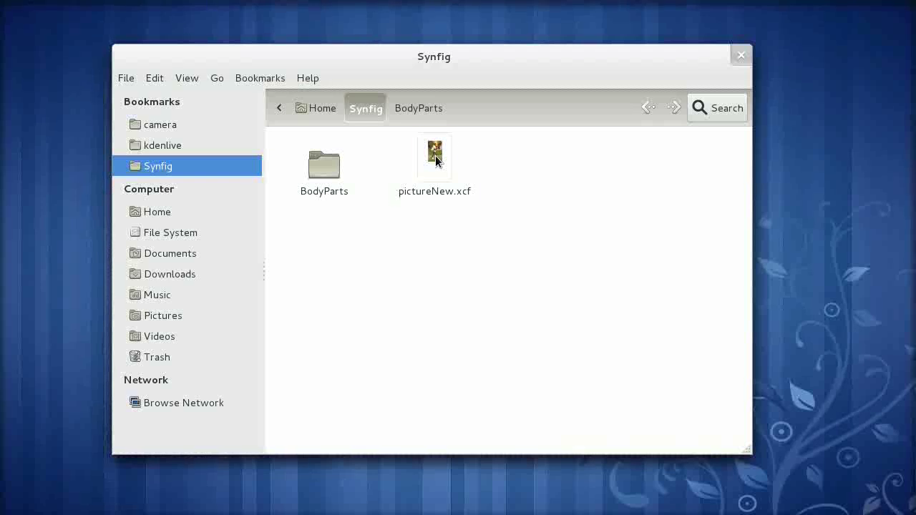
left_click(436, 159)
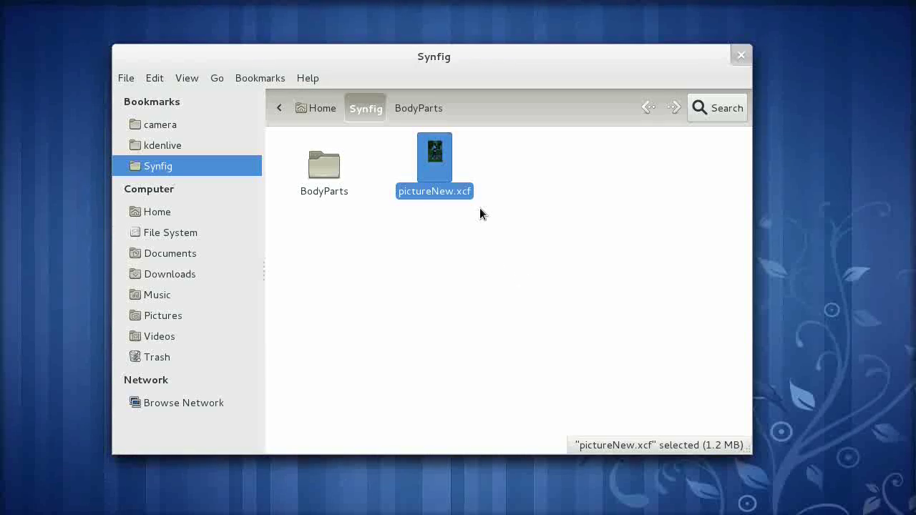
Open pictureNew.xcf in GIMP and hide rightArm, rightShoe, rightUpperLeg, lowerRightLeg, leftShoe and upperLeftLeg.
double_click(434, 161)
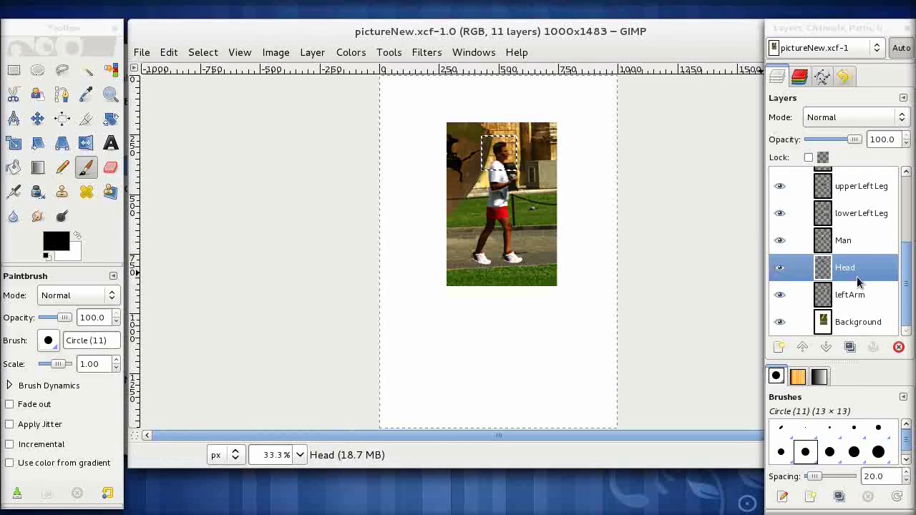
left_click_drag(906, 295, 904, 218)
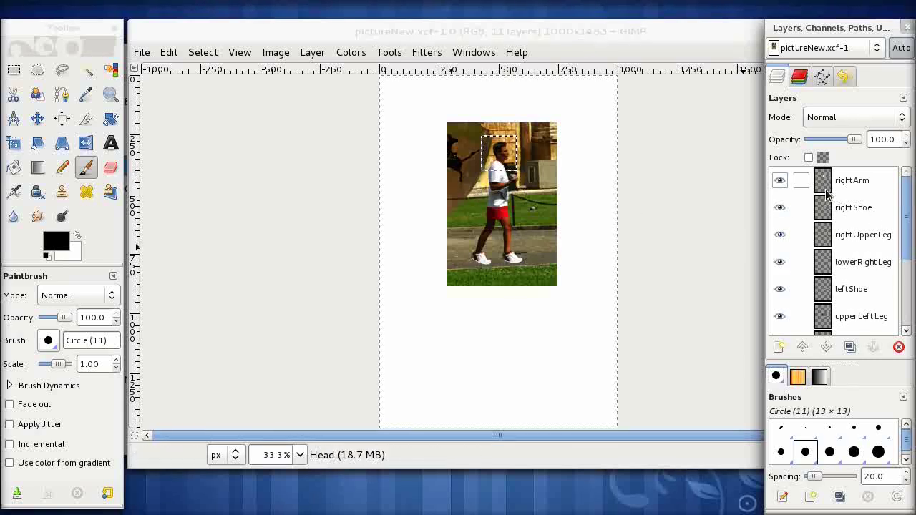
left_click(779, 180)
left_click(780, 208)
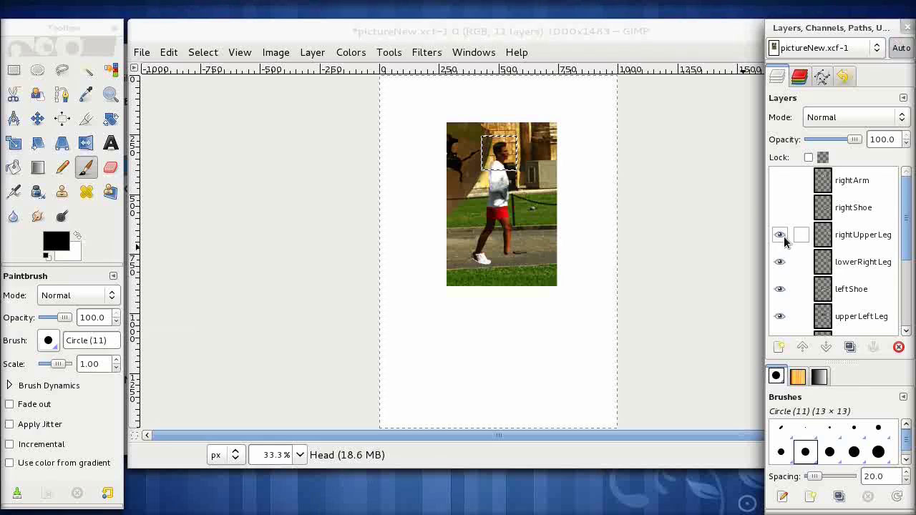
left_click(779, 234)
left_click(779, 262)
left_click(780, 289)
left_click(780, 317)
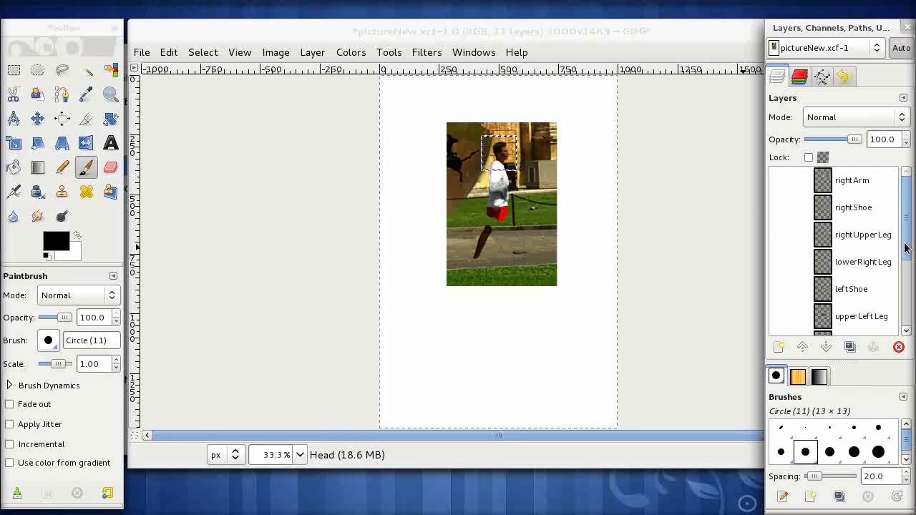
Hide lowerLeftLeg, Man, Head, leftArm and Background, then make rightArm visible again.
left_click_drag(904, 247, 905, 315)
left_click(779, 213)
left_click(780, 241)
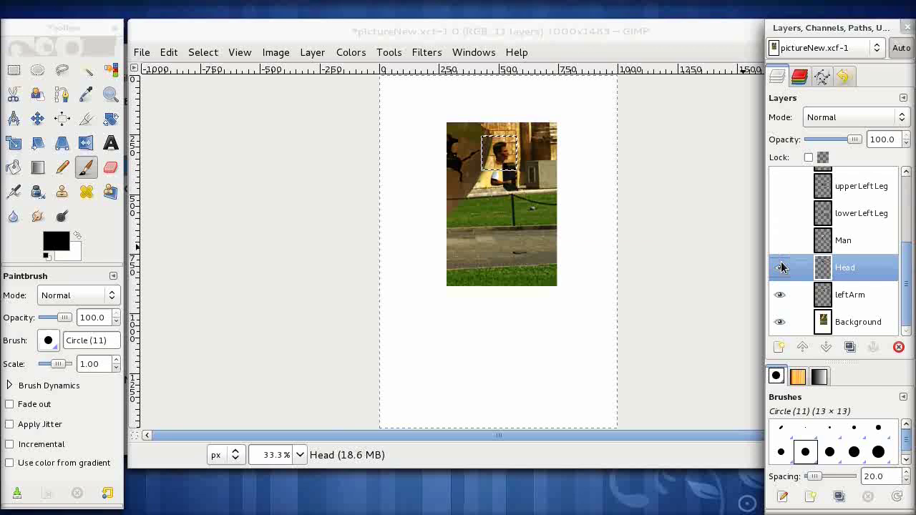
left_click(779, 268)
left_click(780, 295)
left_click(780, 322)
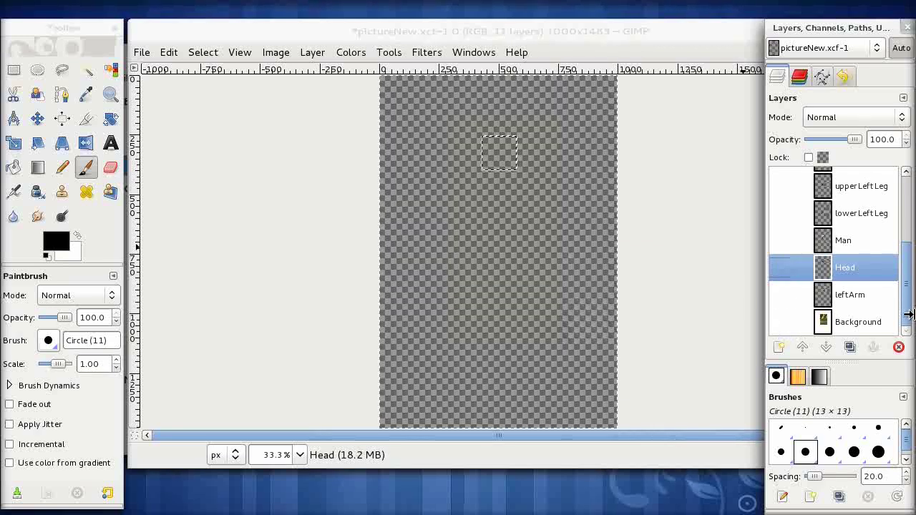
scroll(906, 215, "up", 5)
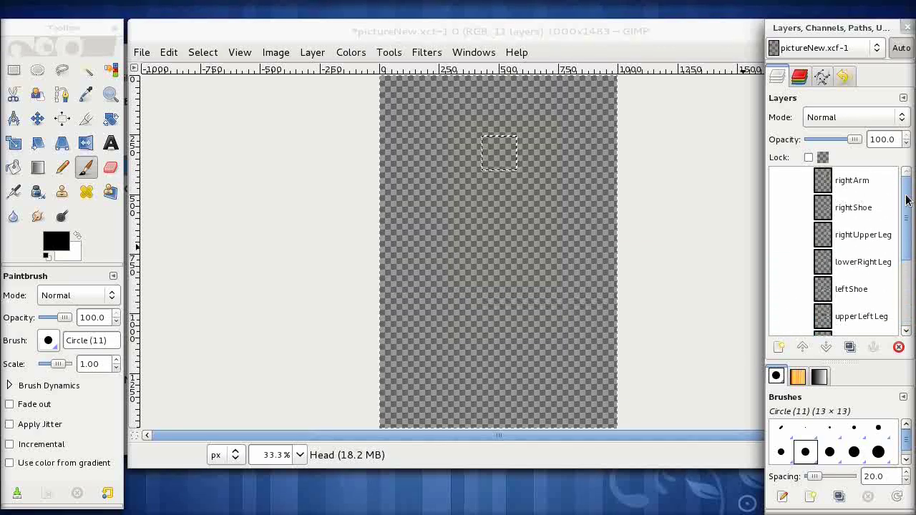
left_click(780, 181)
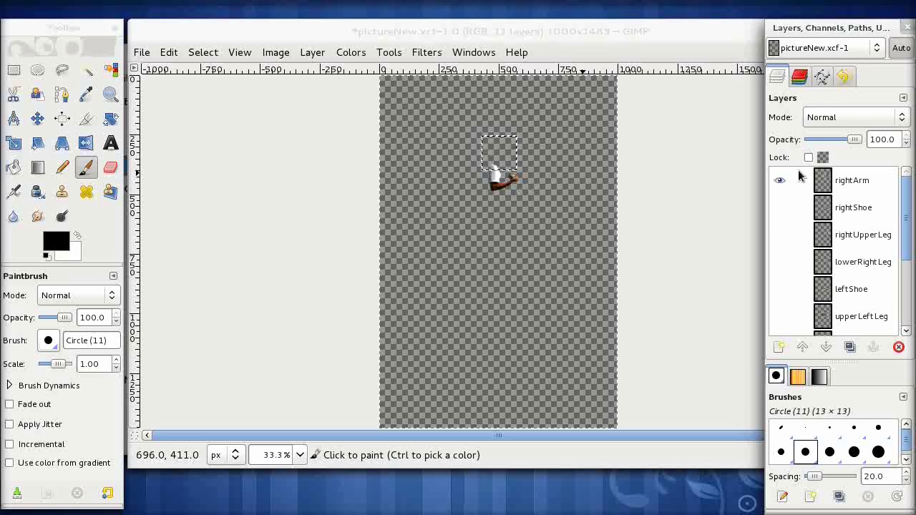
left_click(147, 52)
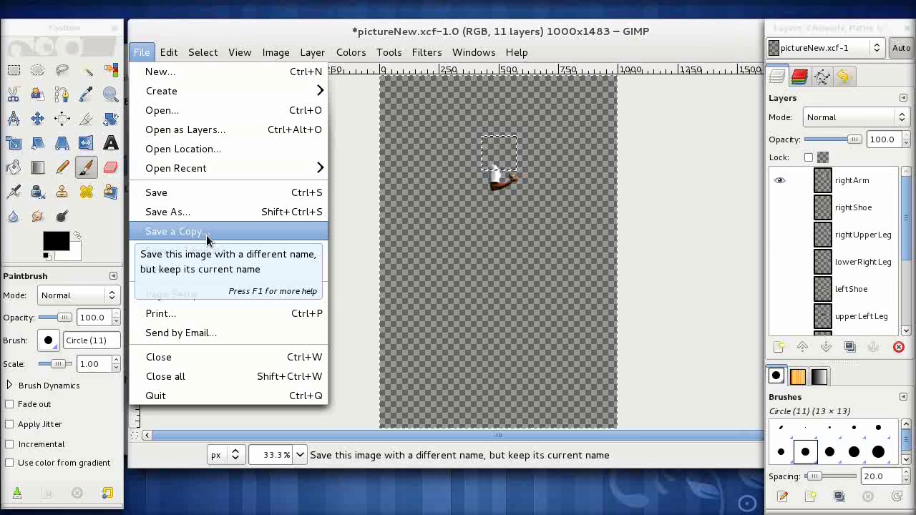
left_click(608, 227)
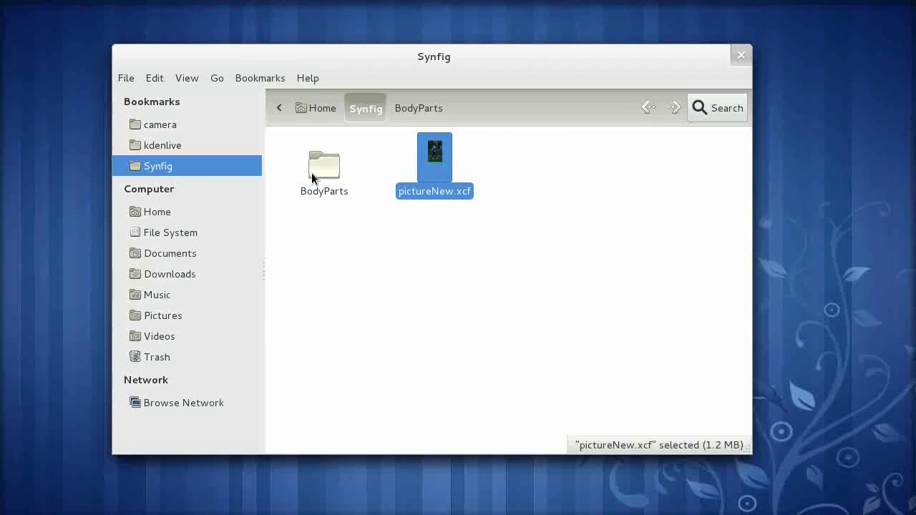
Open the BodyParts folder to list its body-part PNGs such as Head.png and Trunk.png.
double_click(311, 177)
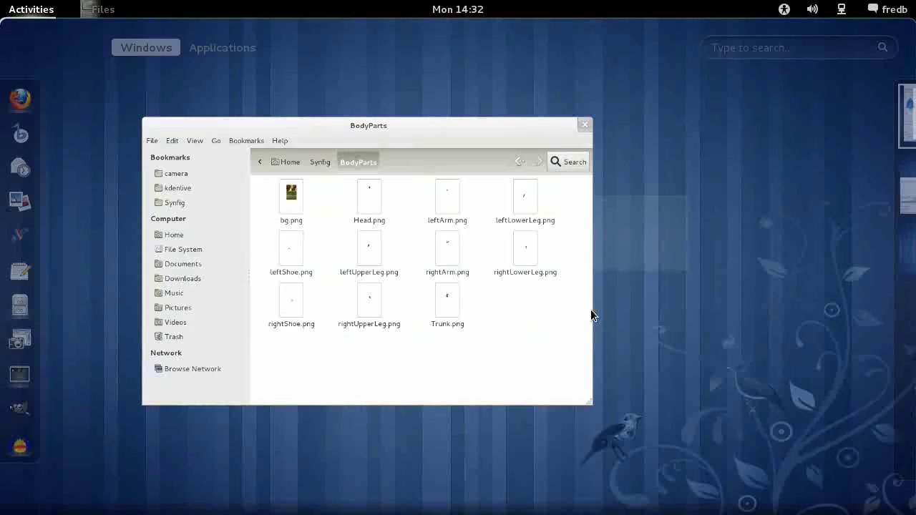
Search the Activities applications for 'synfi' and launch Synfig Studio.
key("super")
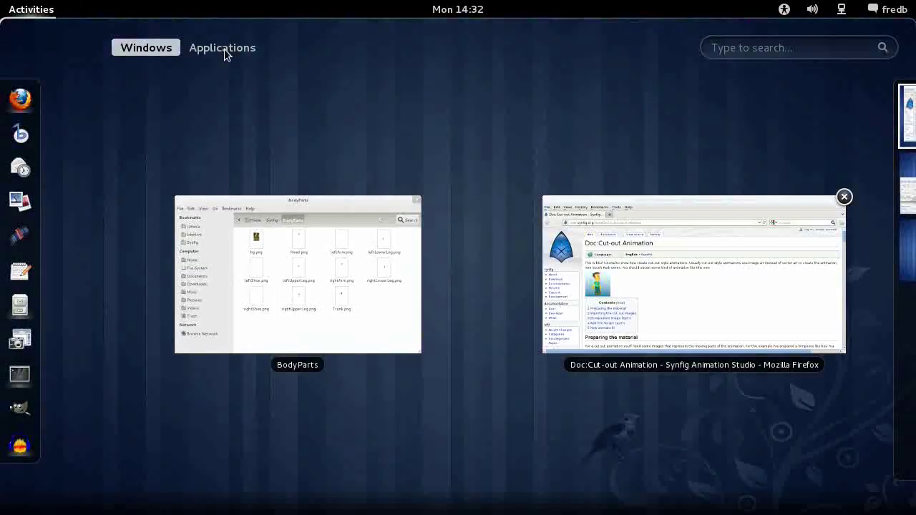
left_click(222, 50)
left_click(761, 51)
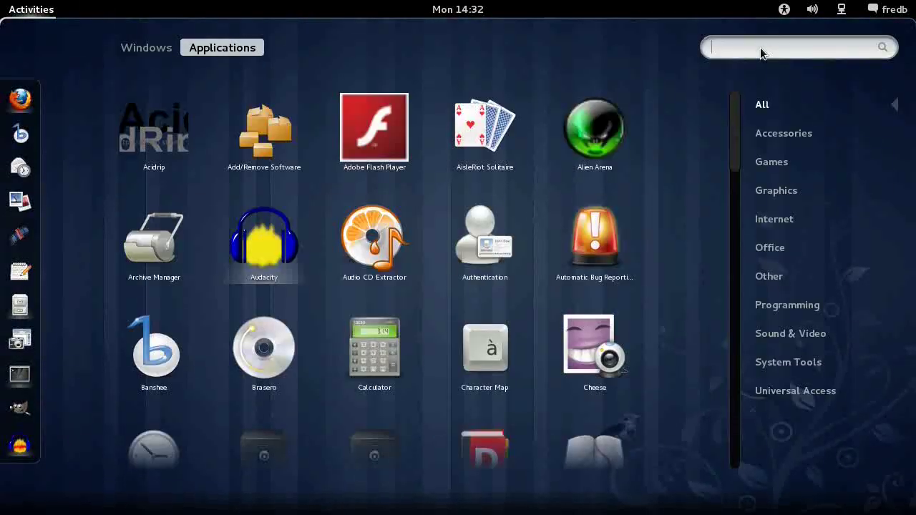
type("synfi")
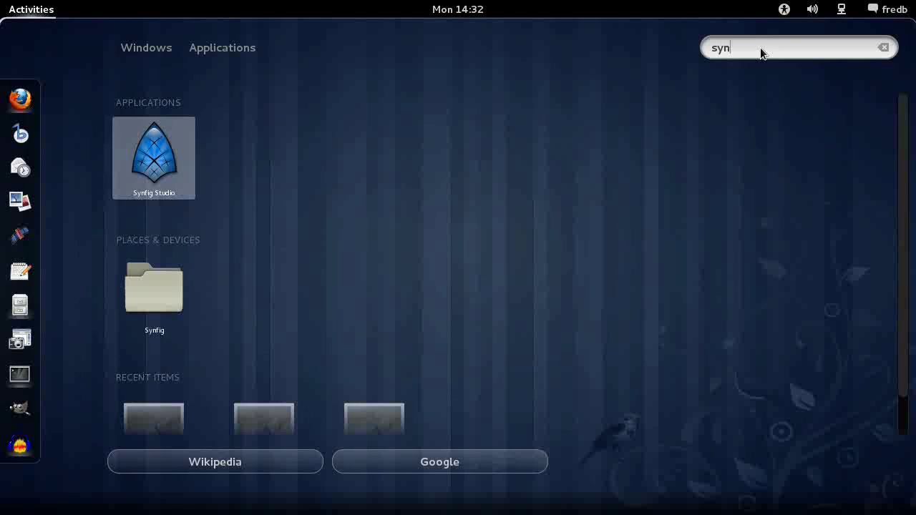
left_click(143, 161)
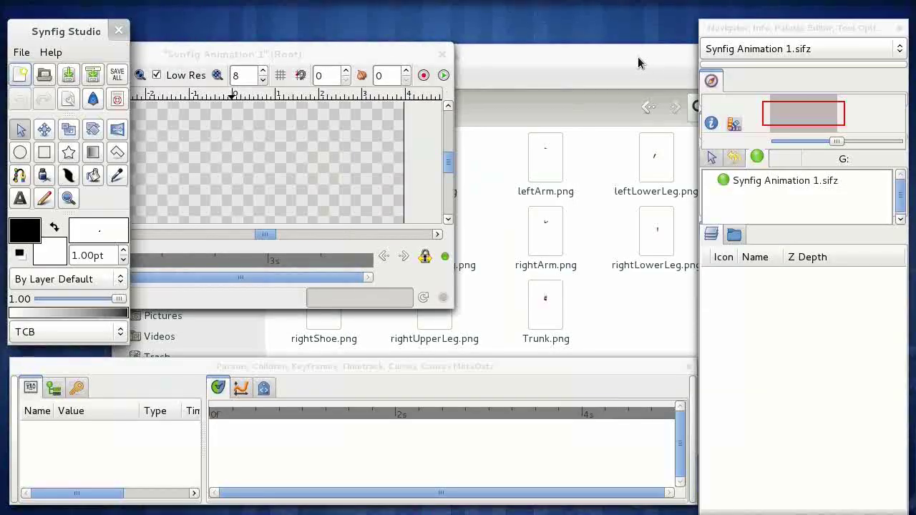
Minimize the file manager, then reposition and enlarge the Synfig Animation 1 canvas window.
right_click(639, 57)
left_click(647, 70)
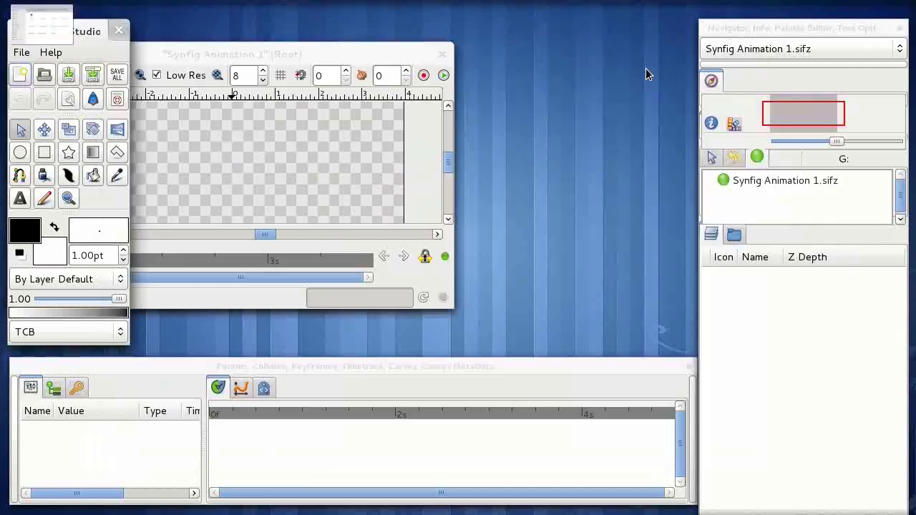
left_click_drag(324, 56, 453, 31)
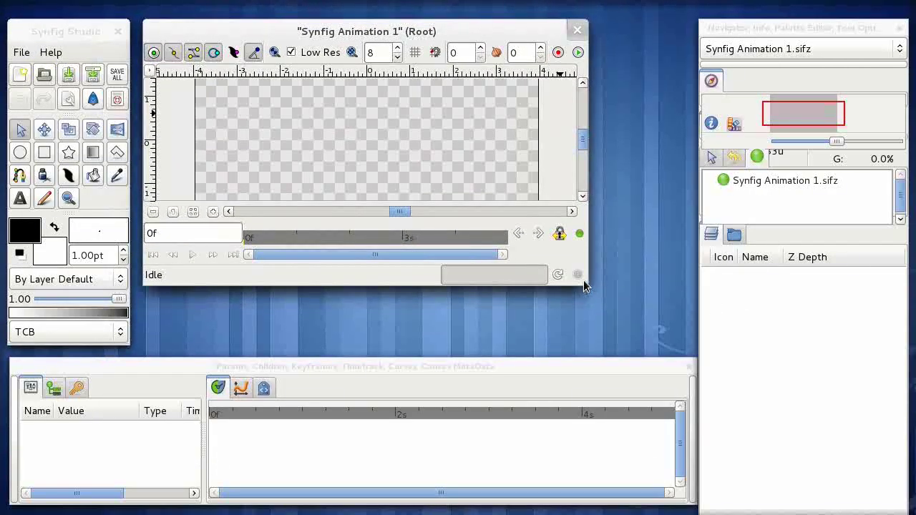
left_click_drag(580, 278, 667, 338)
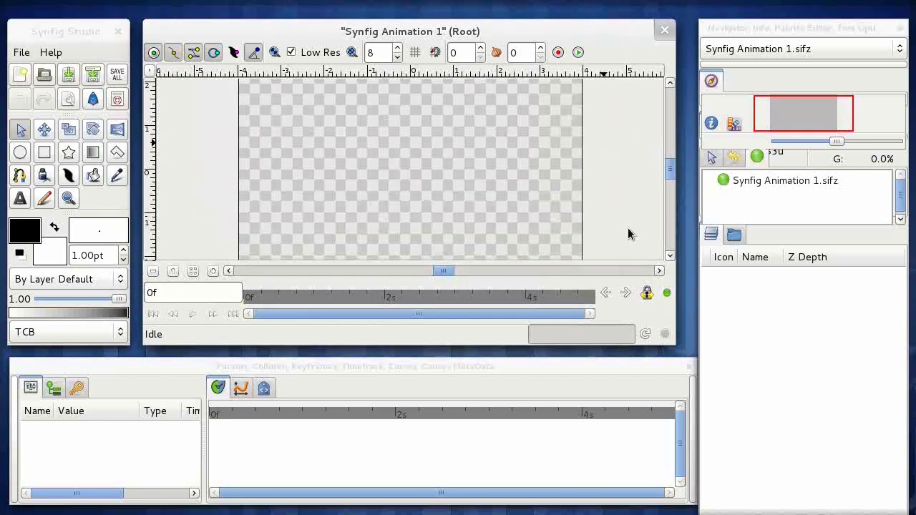
left_click_drag(250, 30, 254, 30)
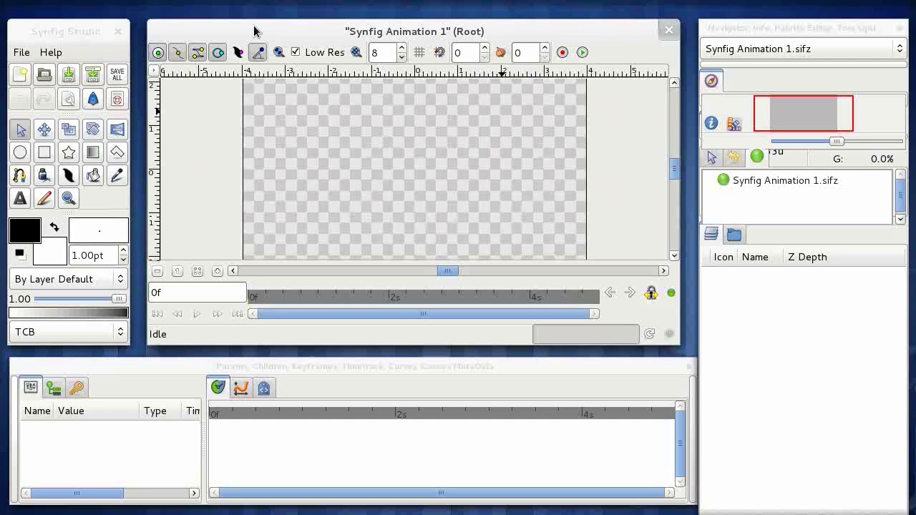
left_click(54, 30)
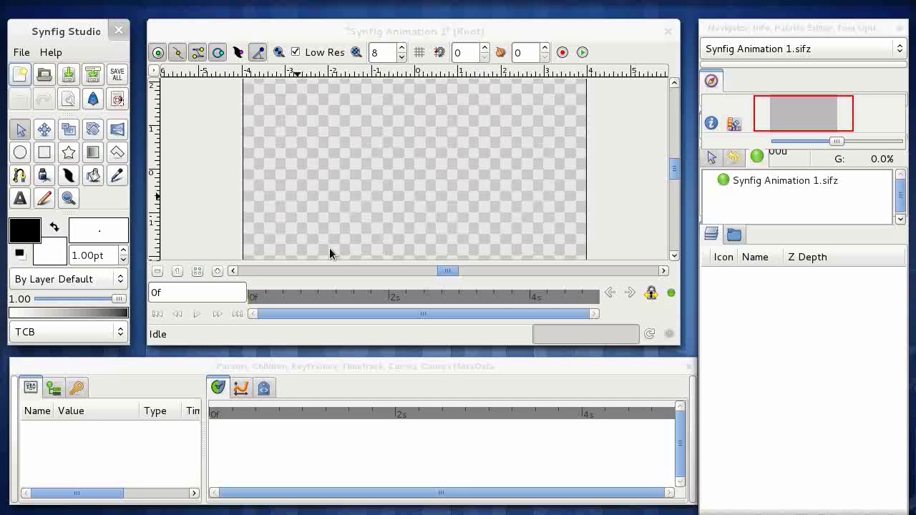
left_click(238, 32)
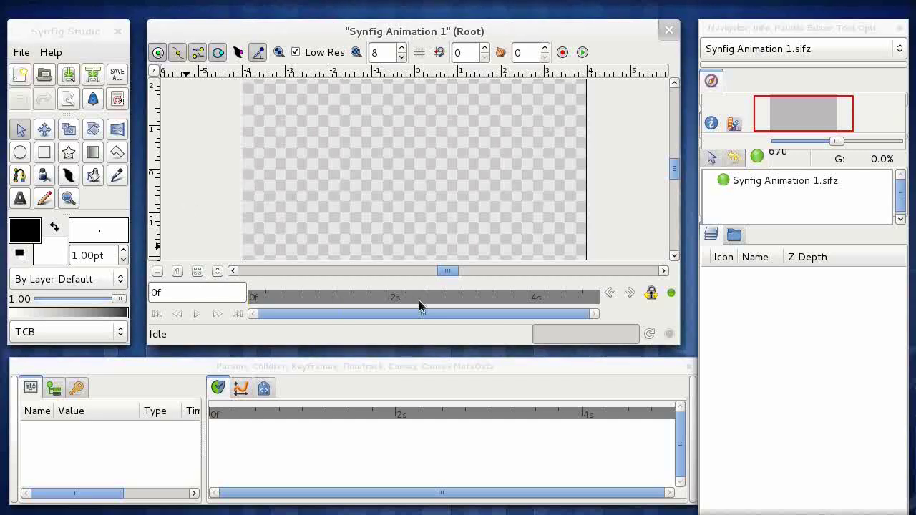
scroll(414, 151, "up", 2)
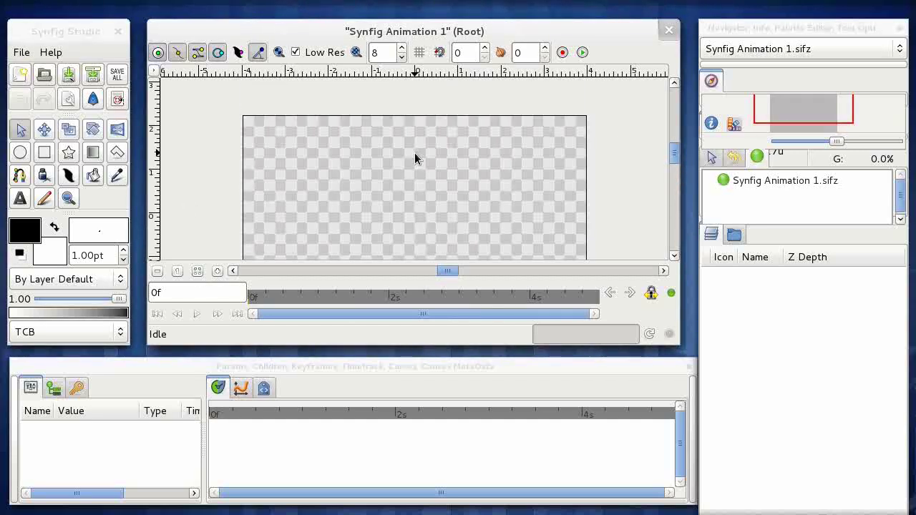
scroll(414, 158, "down", 3)
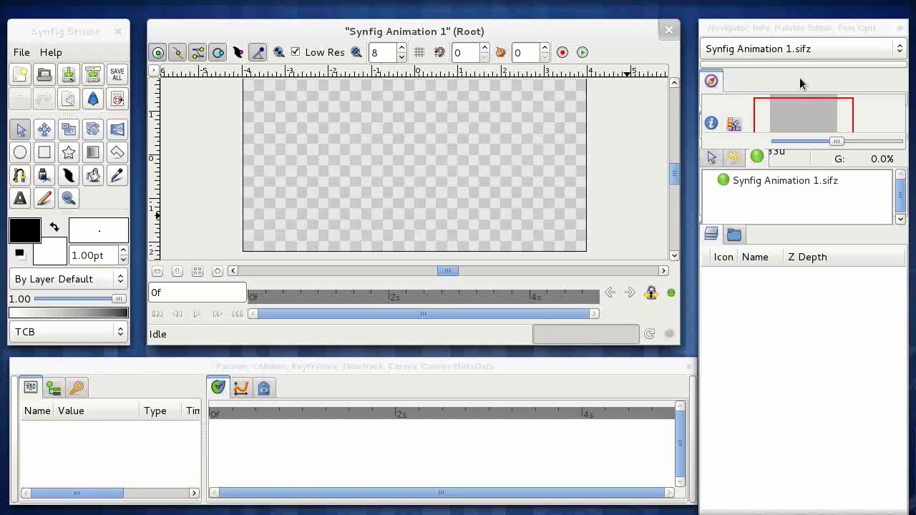
left_click(796, 29)
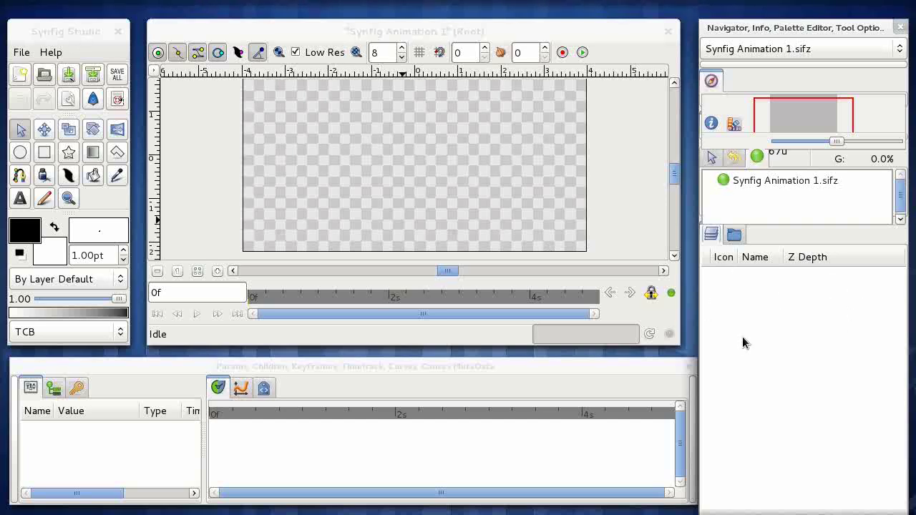
Show the empty Keyframes panel beside the Params panel.
left_click(332, 369)
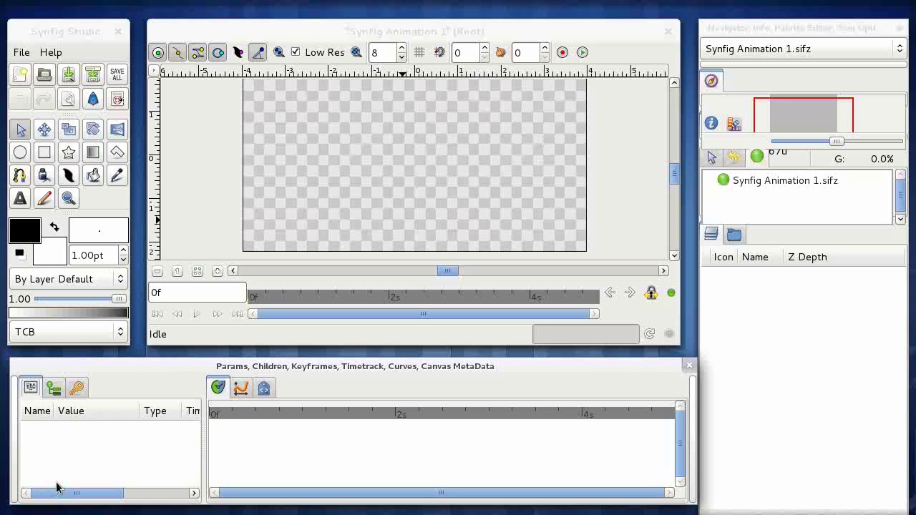
left_click(78, 391)
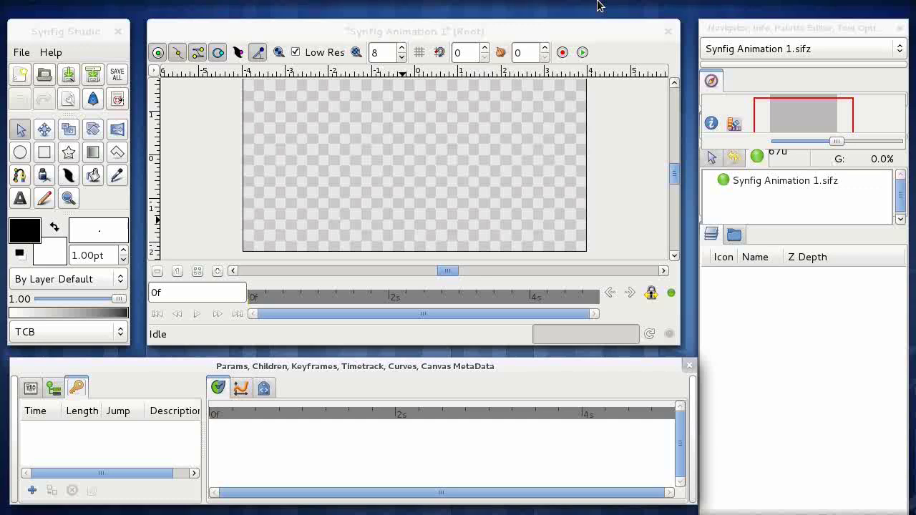
In Canvas Properties, change the image width from 480 and height from 270 to 500 each.
left_click(386, 36)
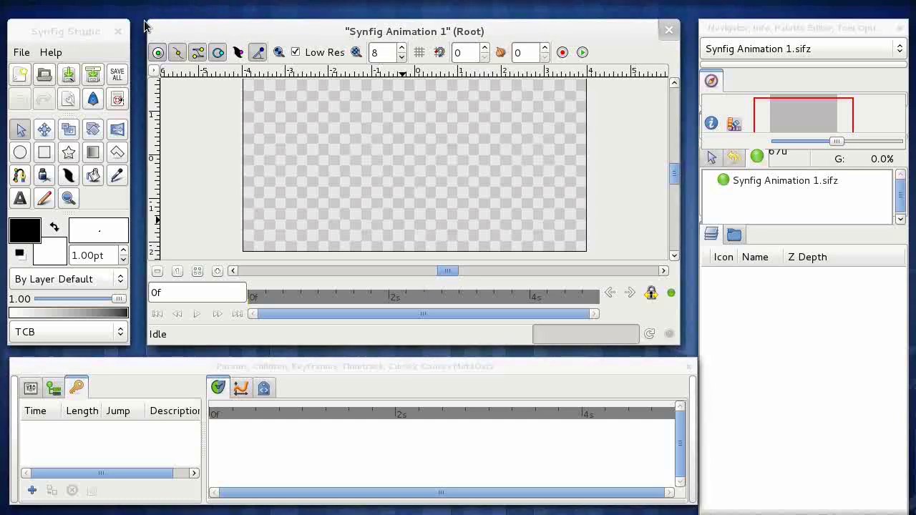
left_click(155, 72)
mouse_move(208, 99)
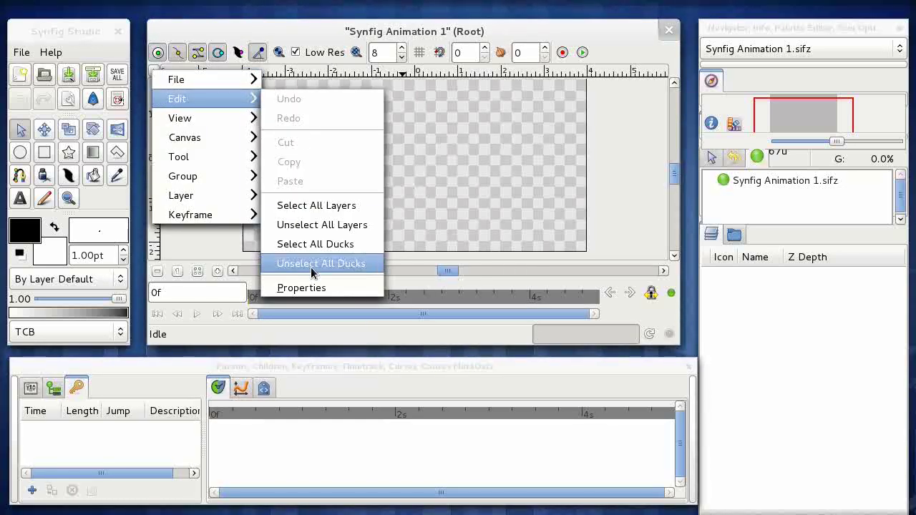
left_click(311, 290)
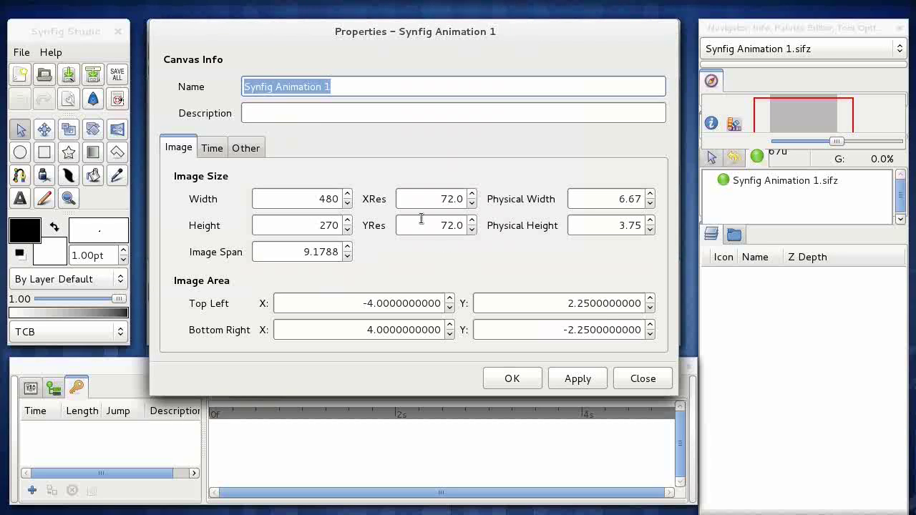
double_click(319, 198)
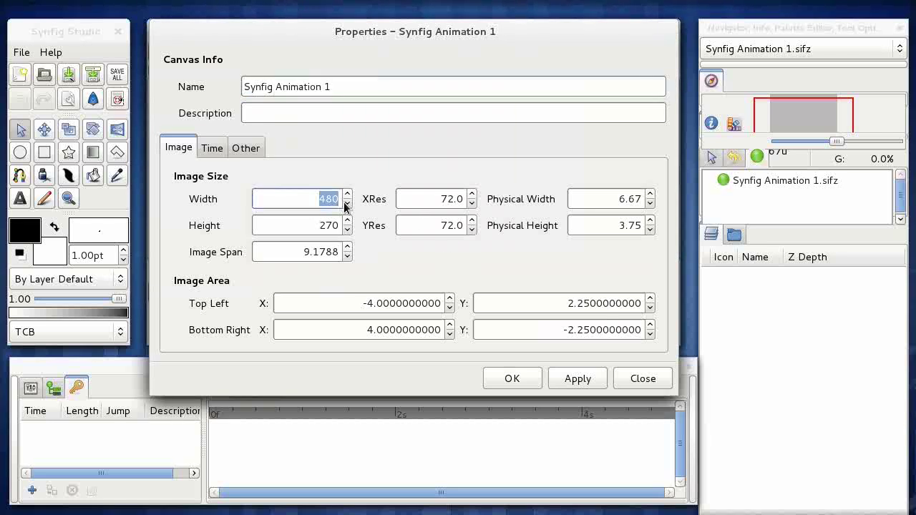
type("500")
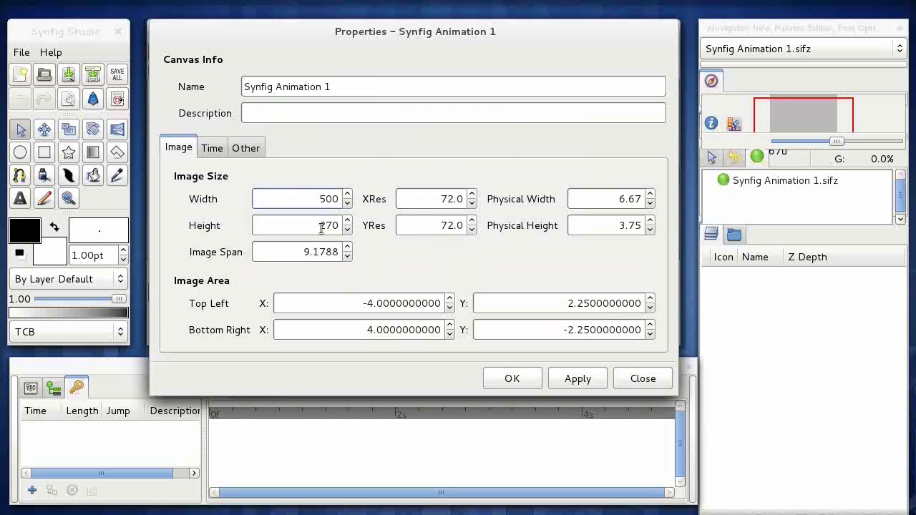
double_click(339, 227)
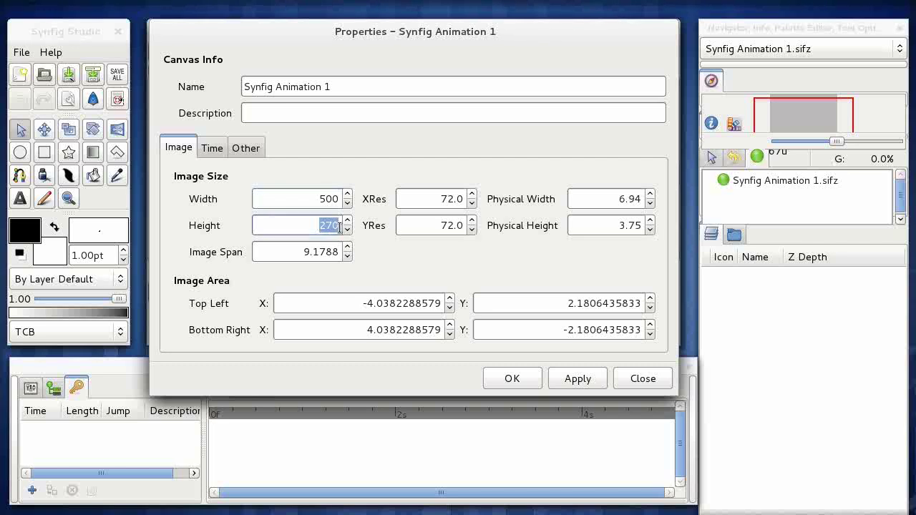
type("500")
Confirm the 500 × 500 canvas size and import Head.png from BodyParts as a layer.
left_click(527, 378)
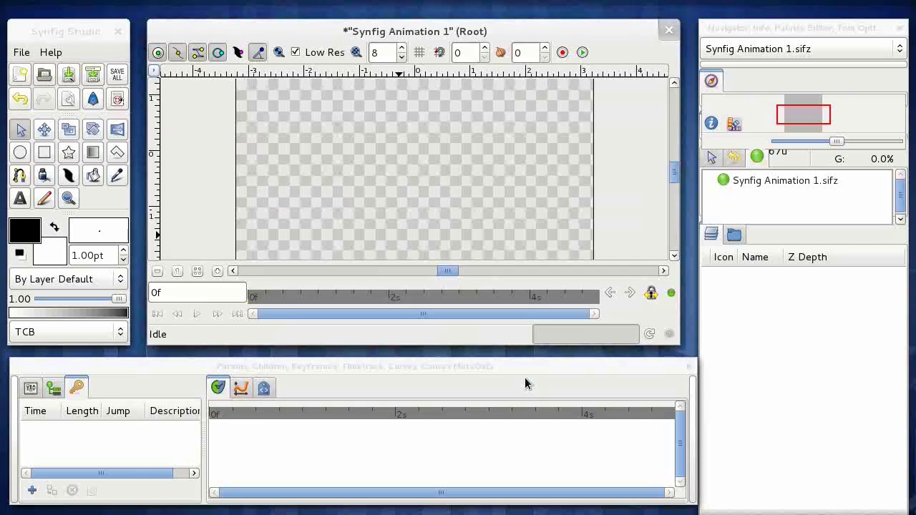
scroll(507, 157, "up", 3)
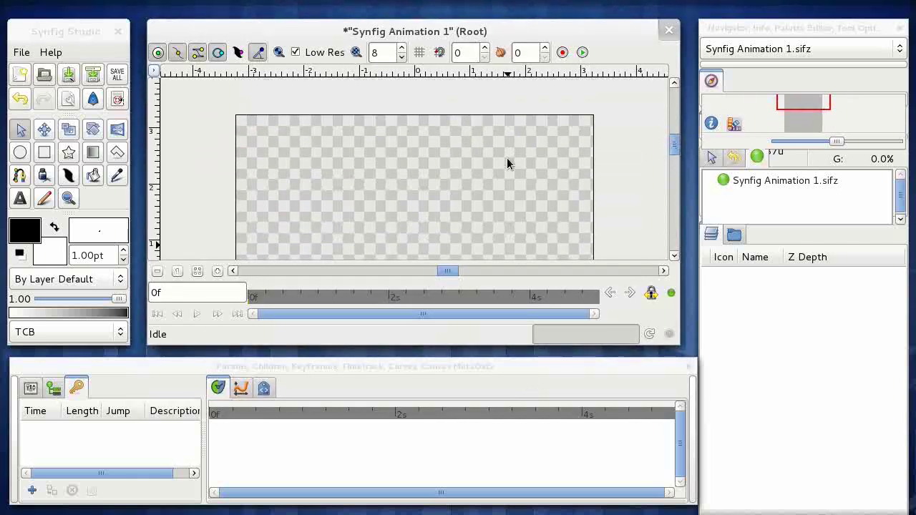
scroll(507, 165, "down", 1)
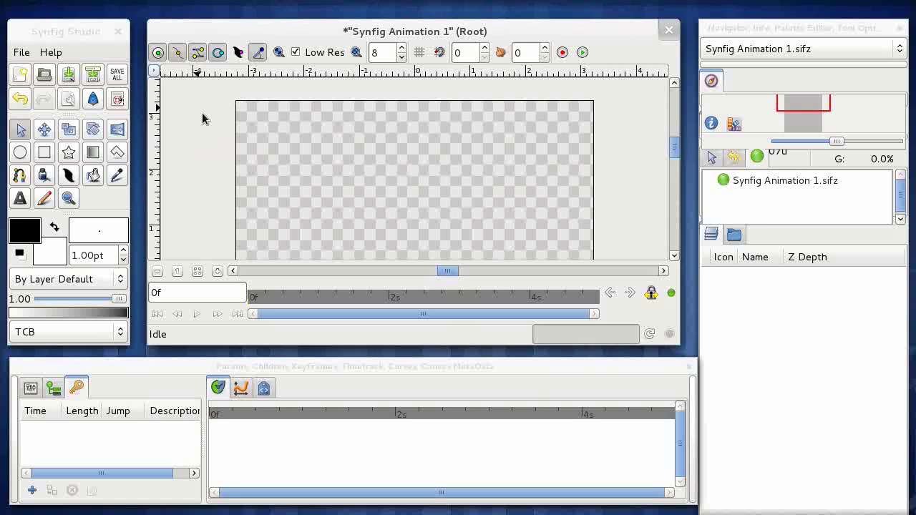
scroll(420, 93, "down", 1)
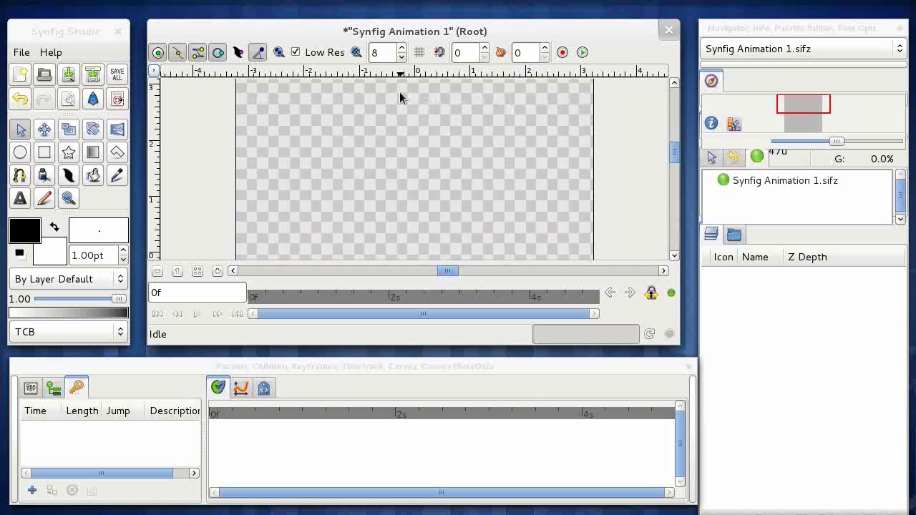
left_click(154, 71)
mouse_move(176, 78)
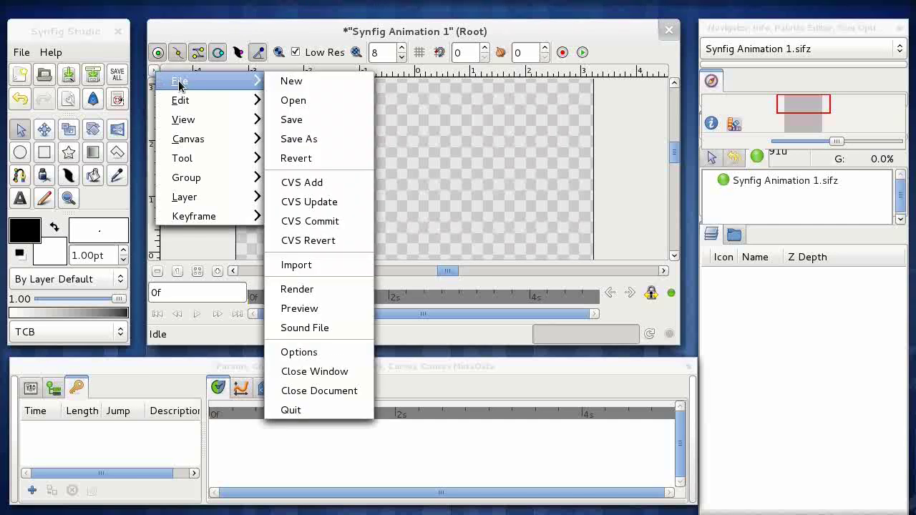
left_click(319, 265)
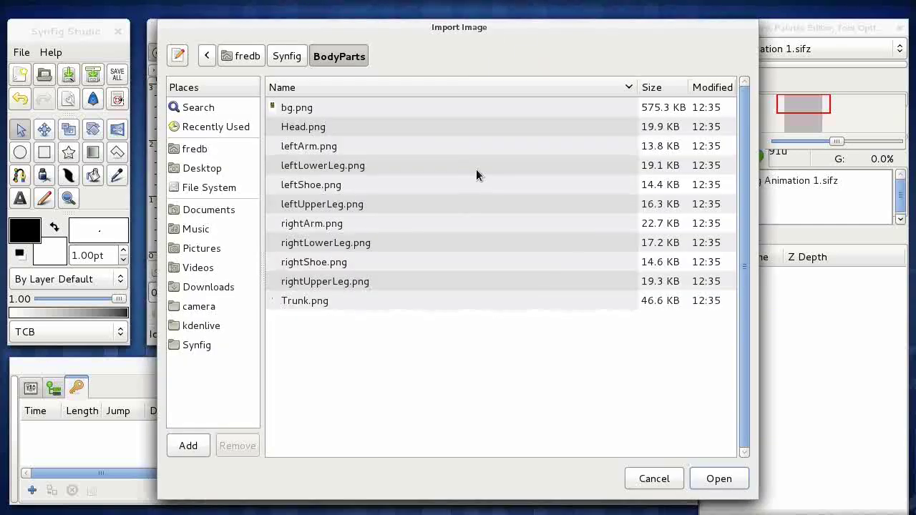
double_click(309, 127)
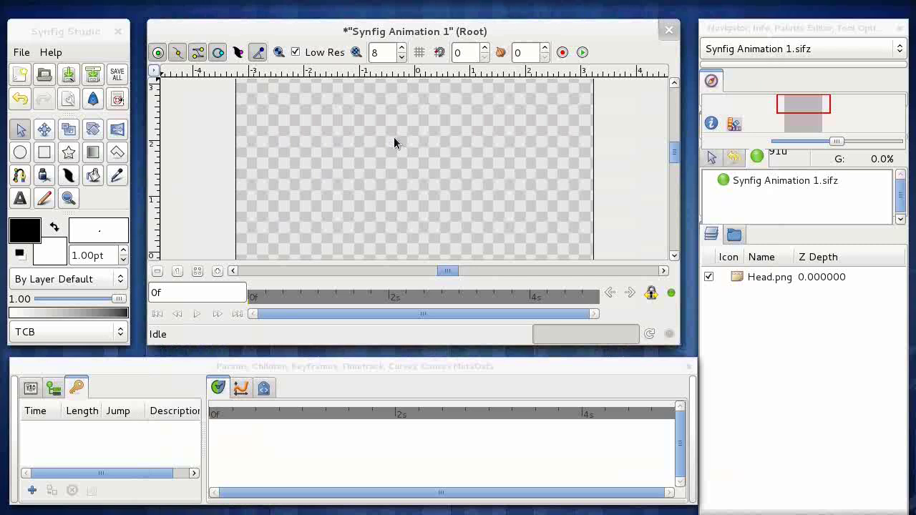
scroll(501, 162, "down", 1)
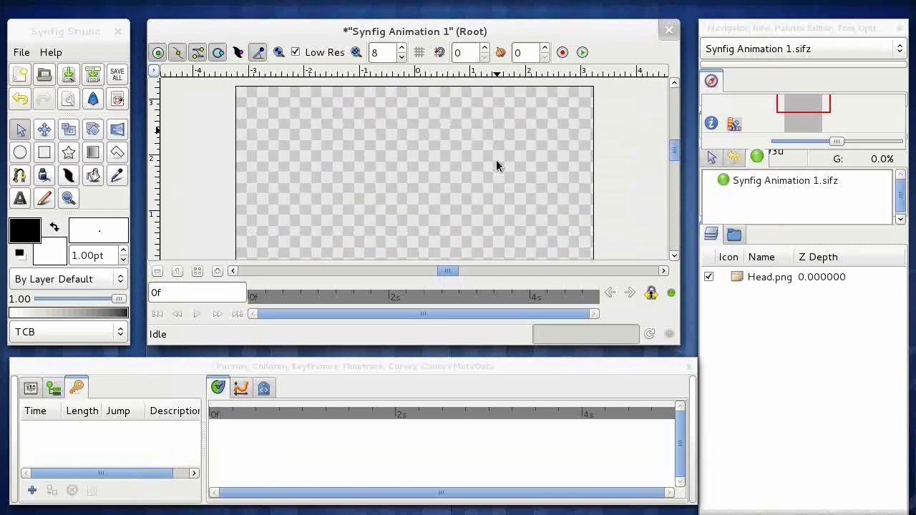
scroll(499, 166, "down", 3)
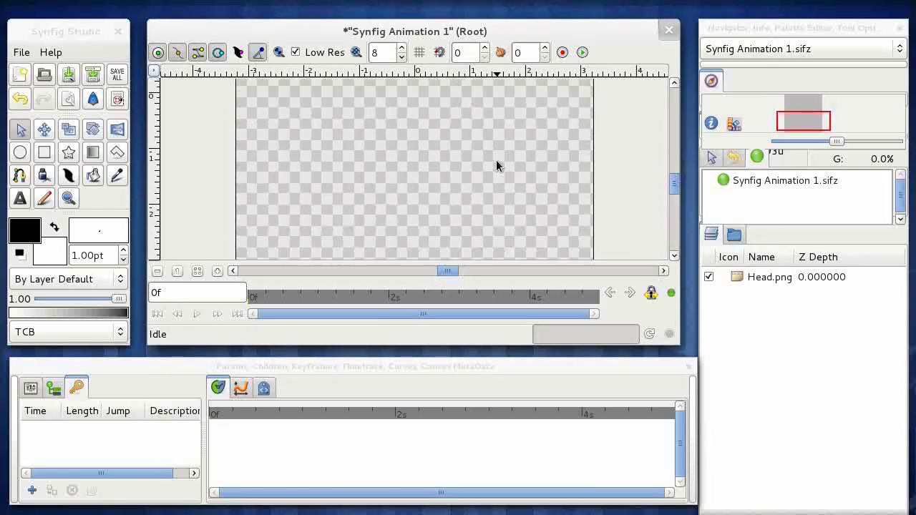
scroll(495, 152, "up", 5)
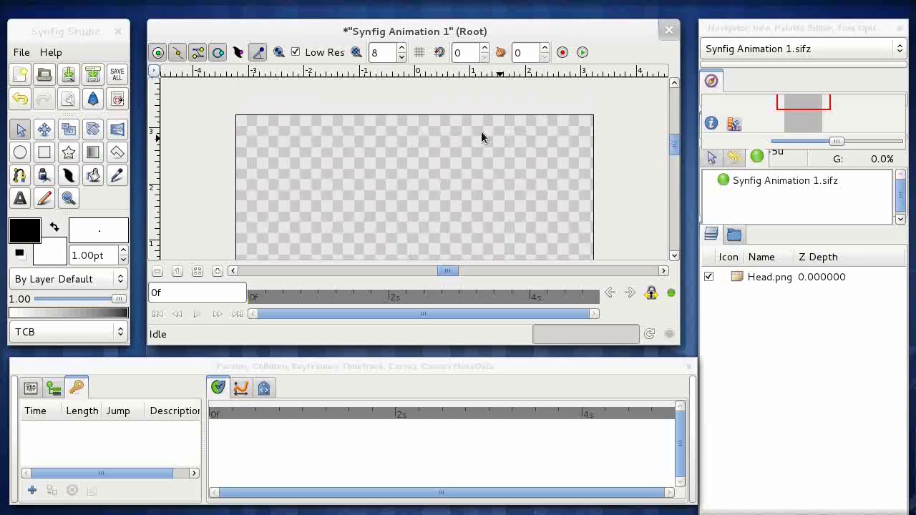
Reopen the canvas Properties dialog from the Edit submenu.
left_click(152, 70)
mouse_move(205, 116)
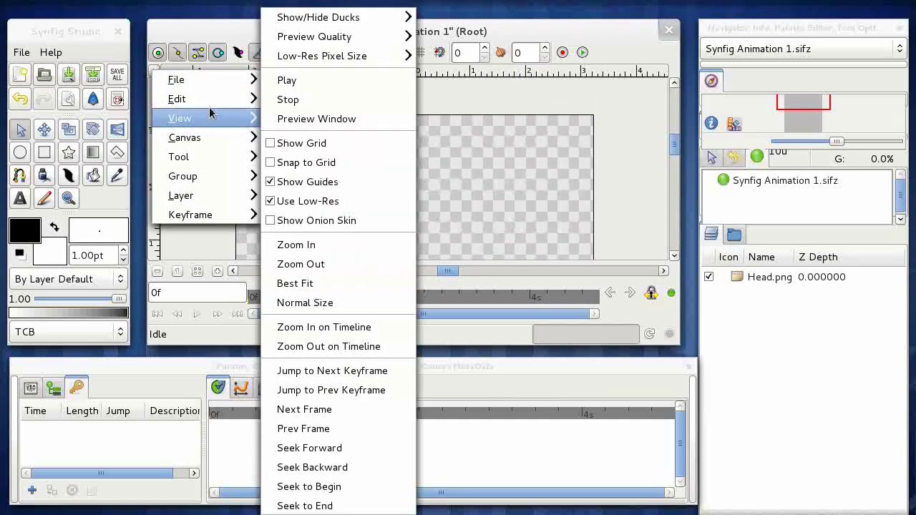
mouse_move(206, 99)
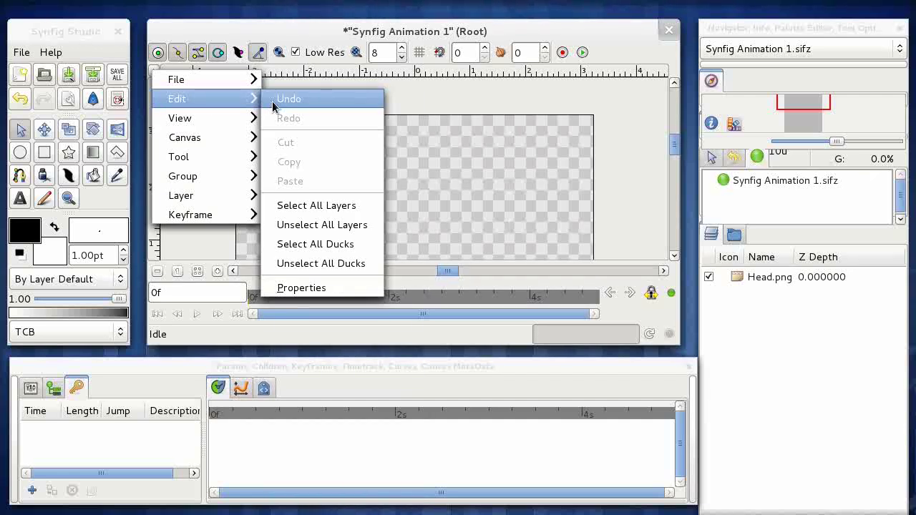
left_click(315, 289)
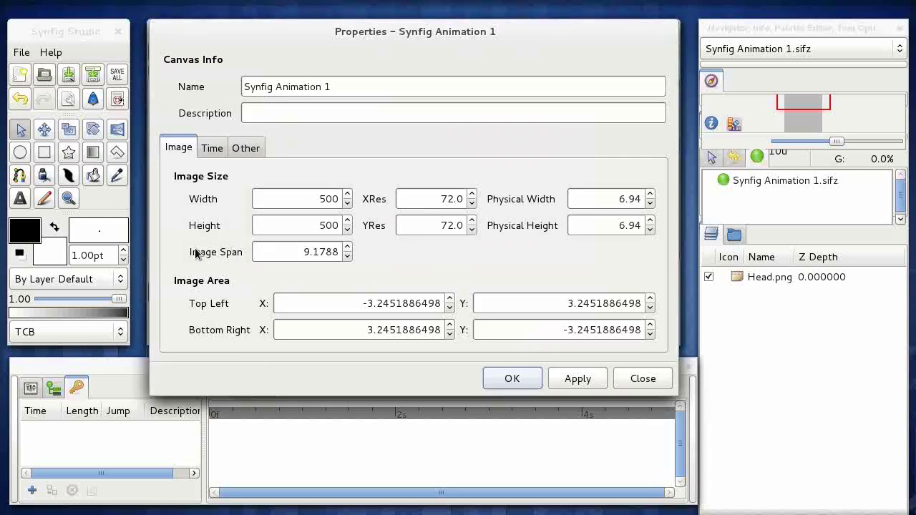
Set the canvas Image Span to 35, moving the Properties window aside to check the canvas.
left_click_drag(299, 252, 343, 252)
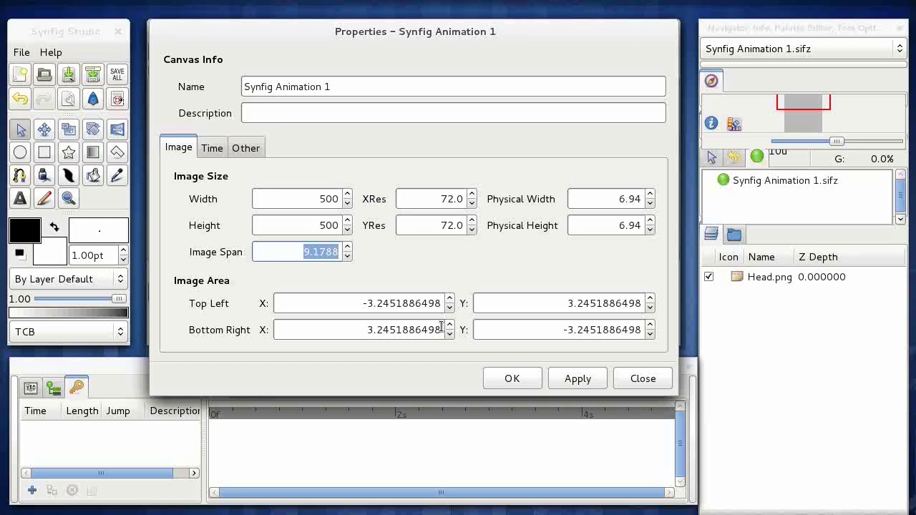
type("2")
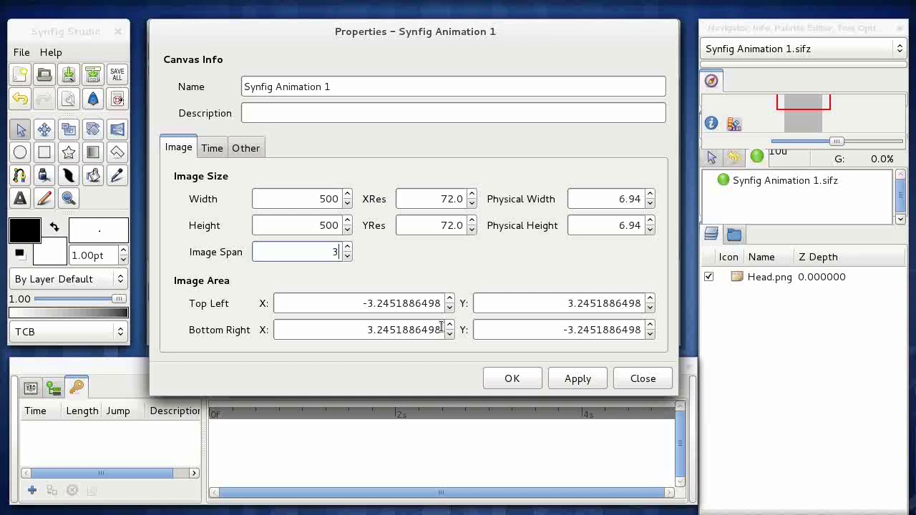
type("0")
left_click(578, 379)
left_click_drag(509, 32, 915, 202)
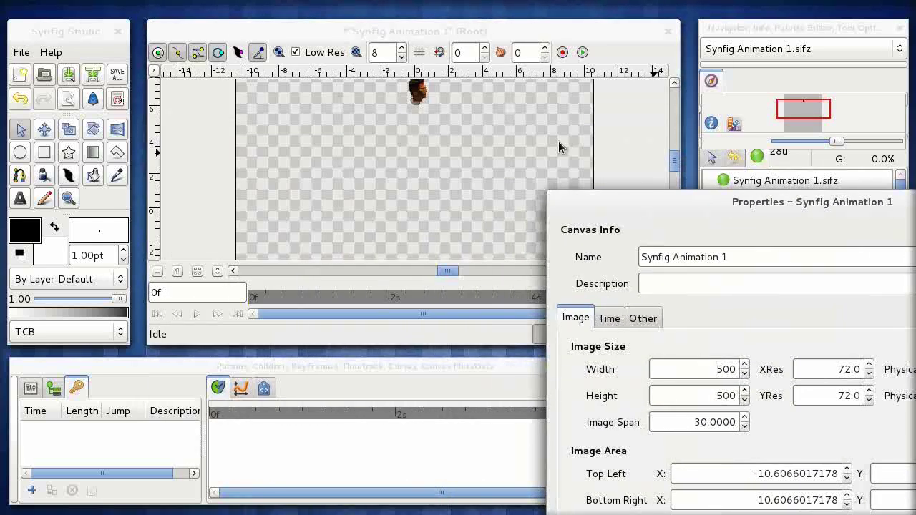
left_click_drag(671, 162, 673, 143)
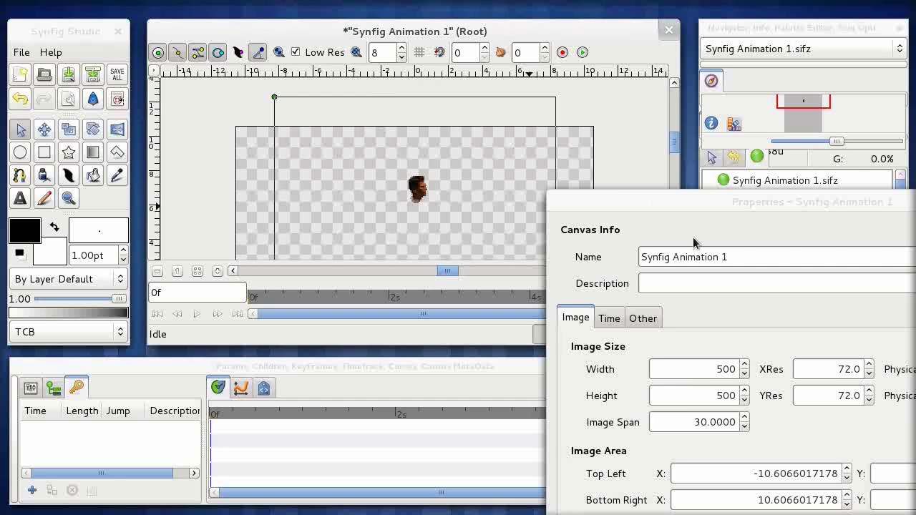
left_click_drag(681, 203, 591, 94)
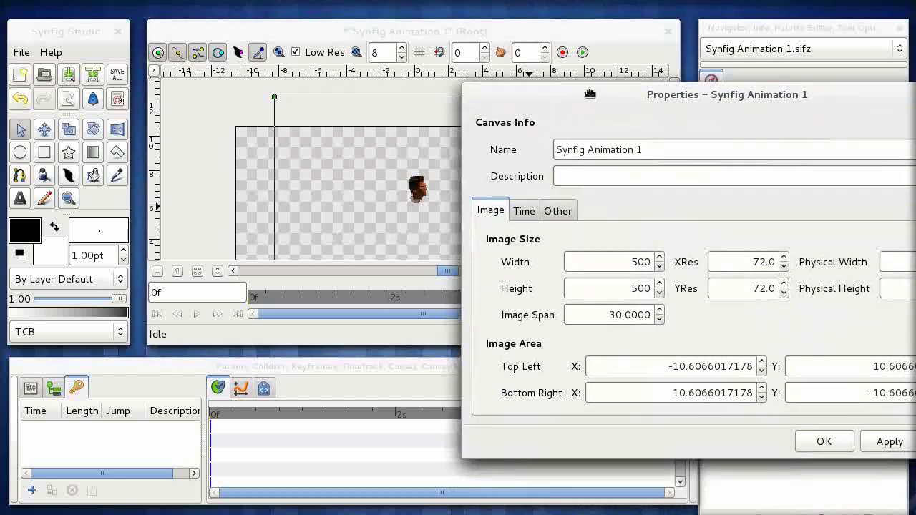
left_click(615, 315)
key("BackSpace")
type("5")
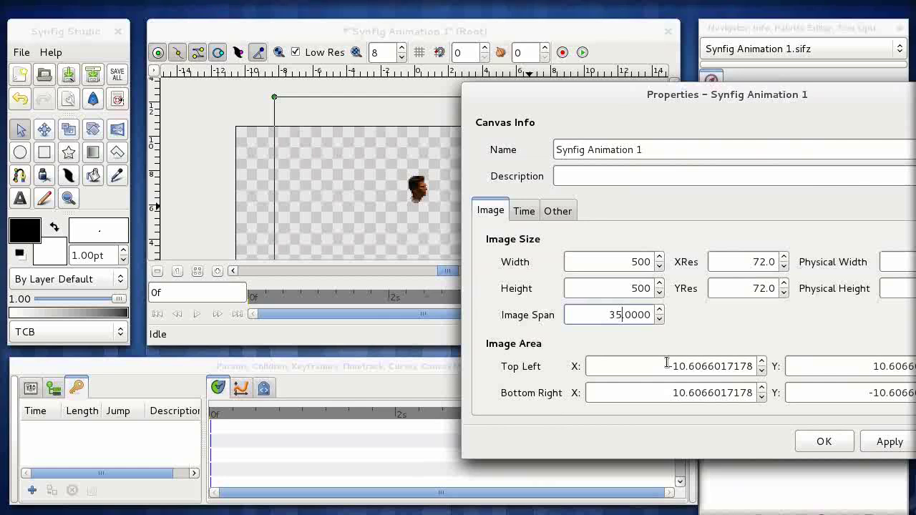
left_click(823, 439)
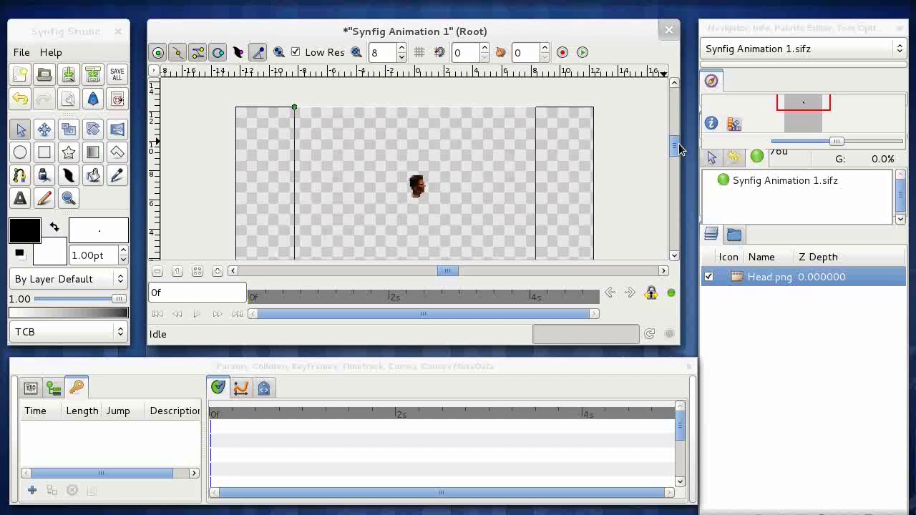
Import leftArm.png from BodyParts and select its new layer above Head.png.
mouse_move(679, 145)
left_mouse_down()
mouse_move(682, 208)
mouse_move(685, 151)
left_mouse_up()
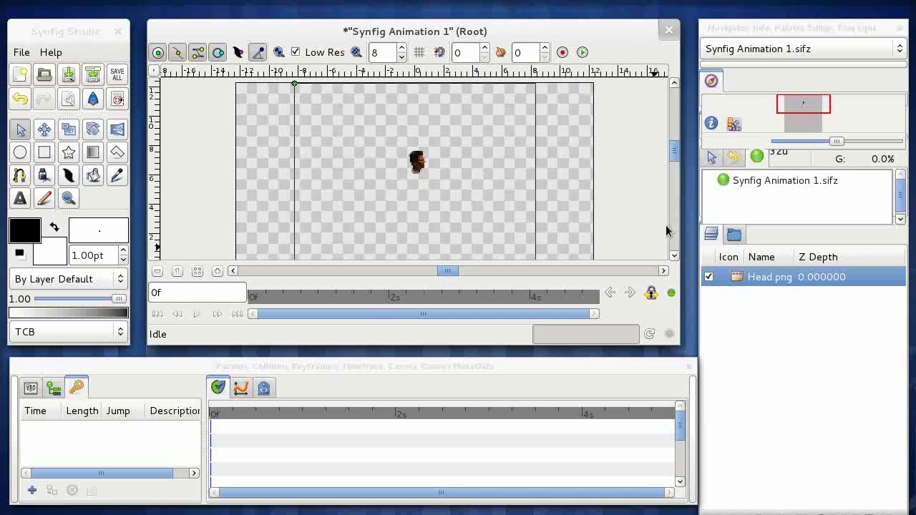
left_click(154, 70)
mouse_move(187, 80)
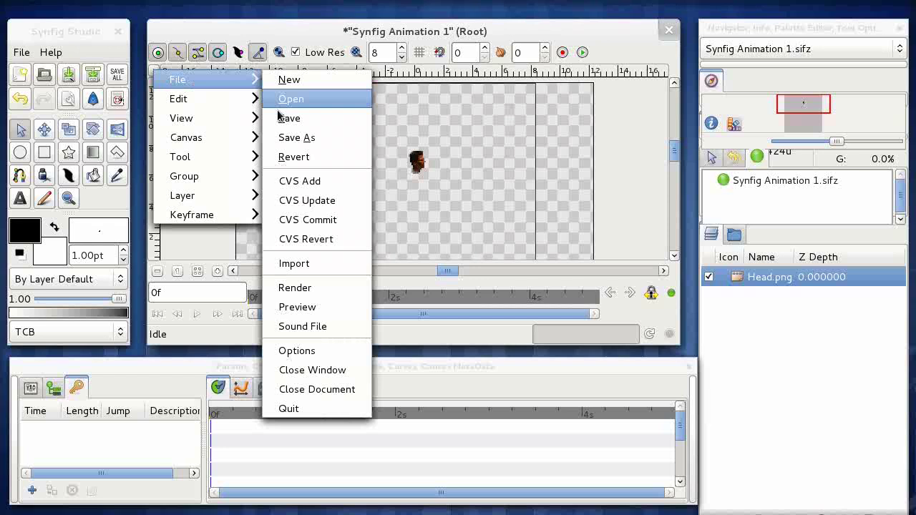
left_click(292, 265)
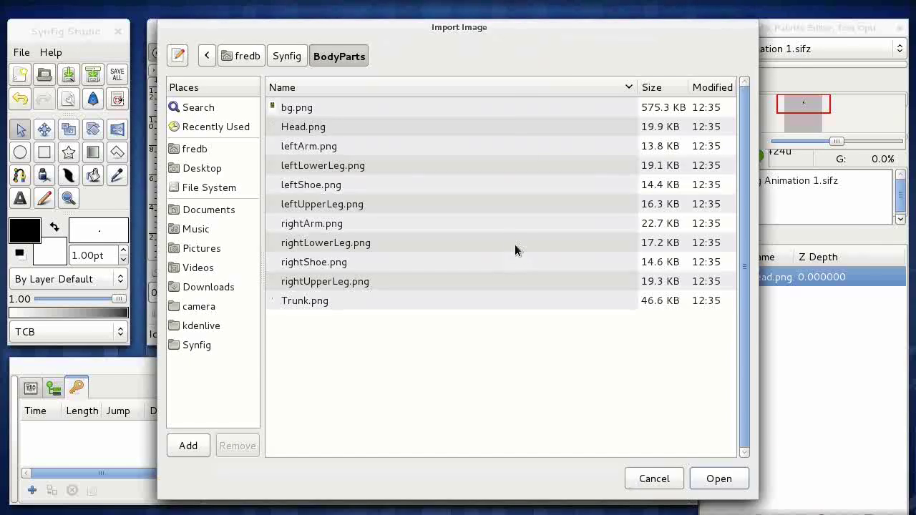
left_click(303, 147)
key("Return")
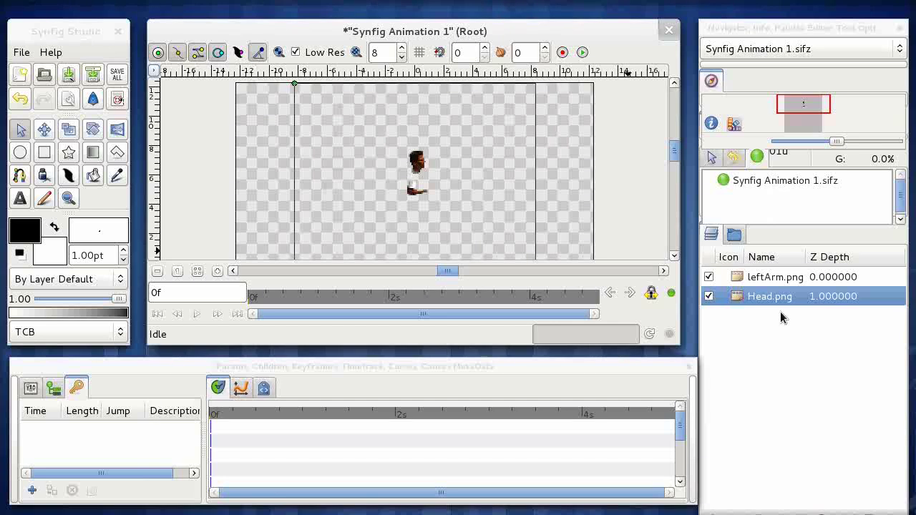
left_click(778, 281)
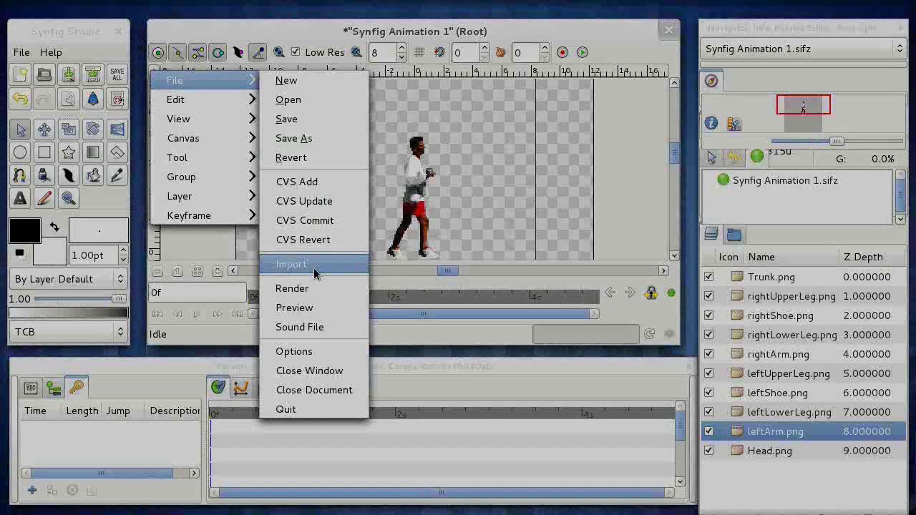
Import the bg.png background image into the animation.
left_click(315, 266)
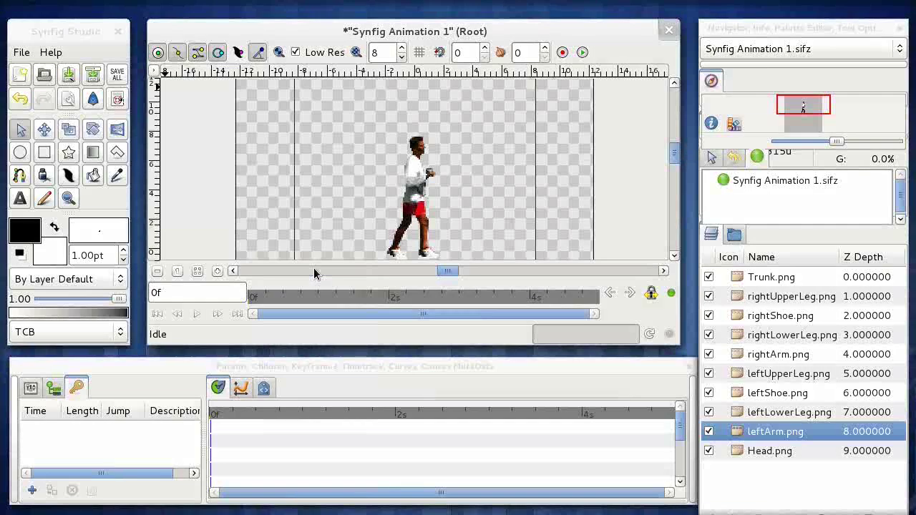
left_click(303, 106)
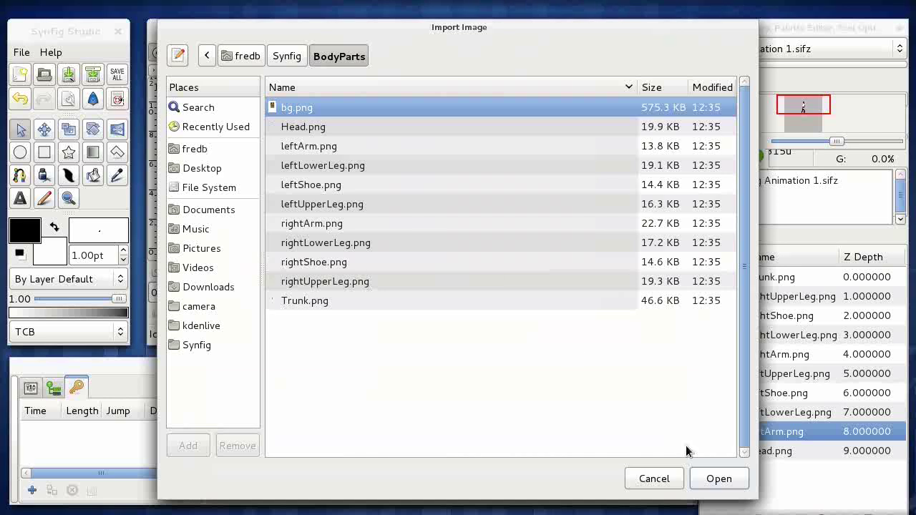
left_click(716, 483)
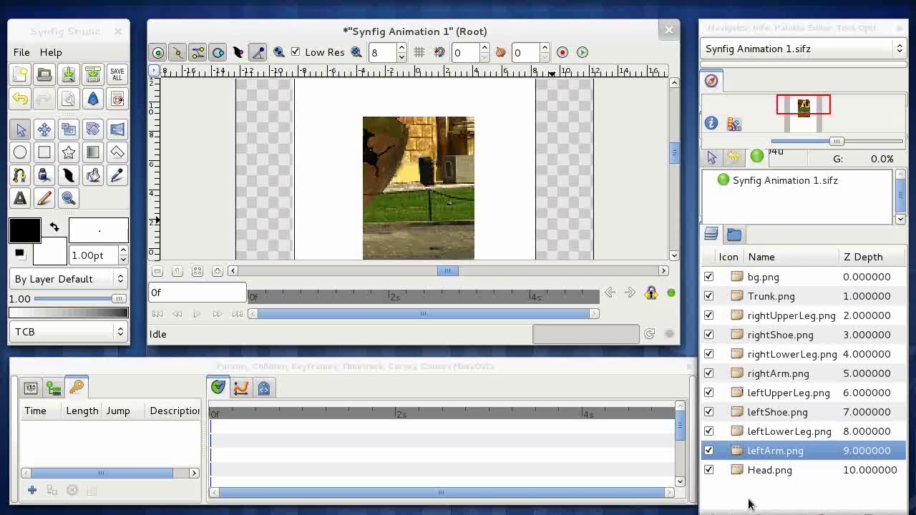
Review the imported body-part layers and pick up the bg.png layer for reordering.
left_click(750, 472)
left_click(737, 412)
left_click(737, 393)
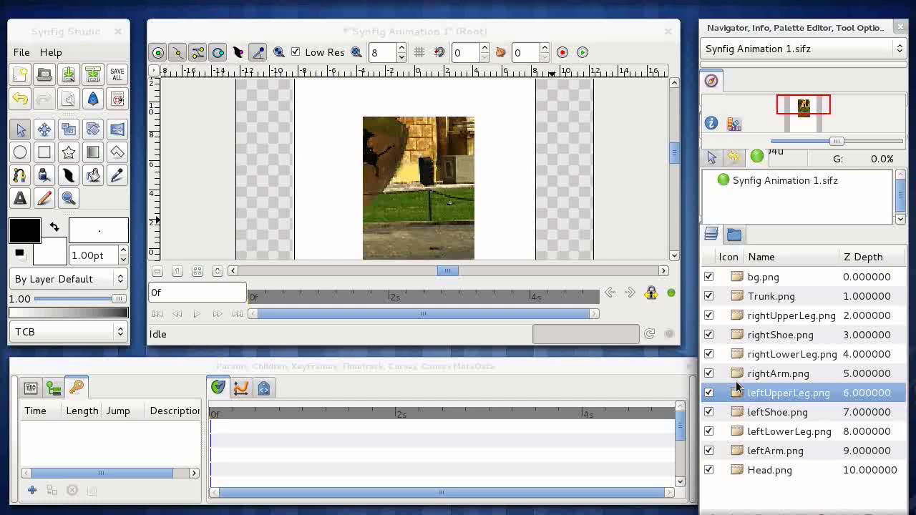
left_click(738, 374)
left_click(739, 355)
left_click(739, 322)
left_click(738, 297)
left_click(738, 278)
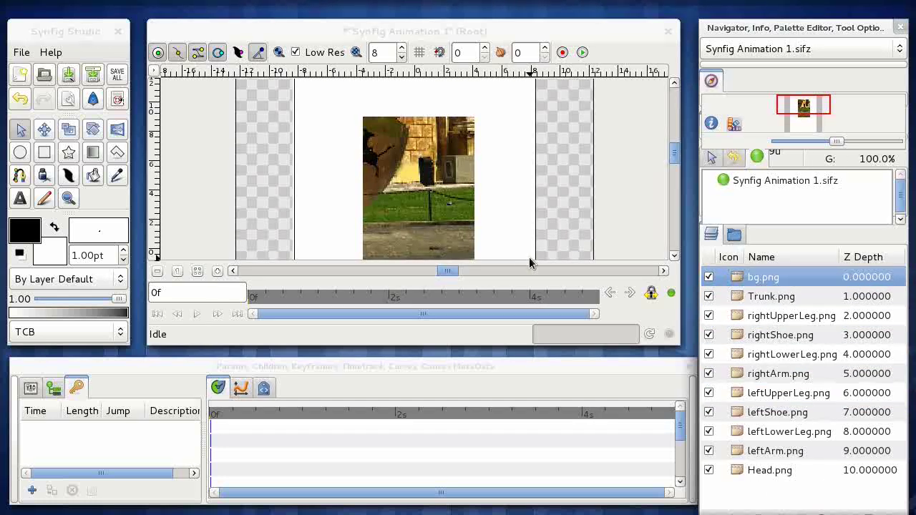
left_click(437, 32)
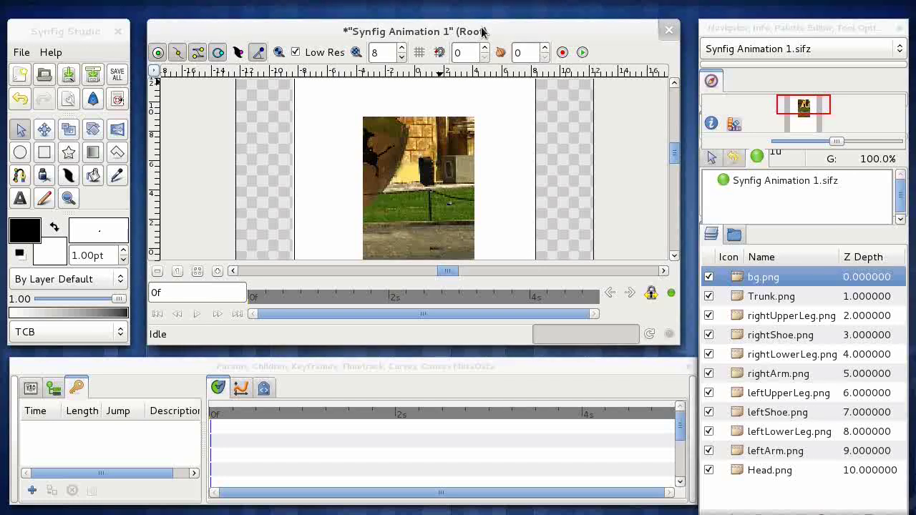
left_click(784, 501)
Drag bg.png to the bottom of the Layers panel and Trunk.png down to just above Head.png.
left_click_drag(748, 282, 744, 487)
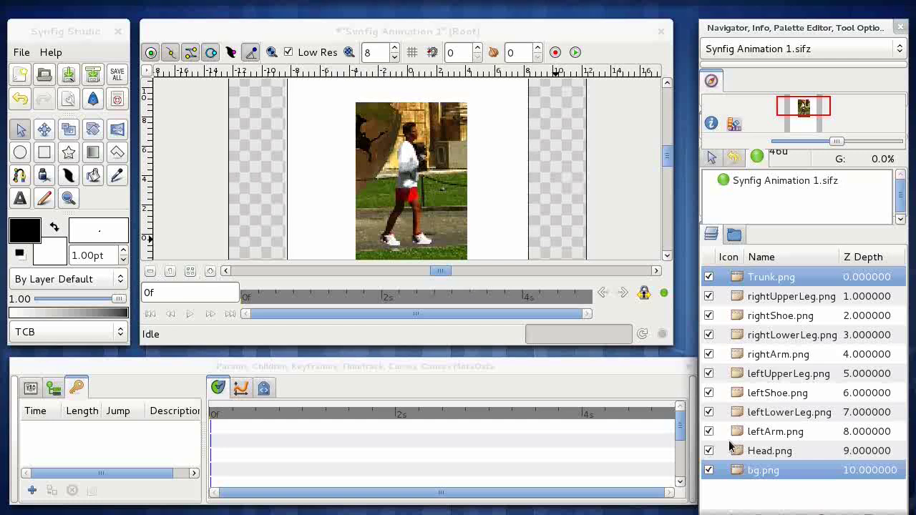
left_click(787, 335)
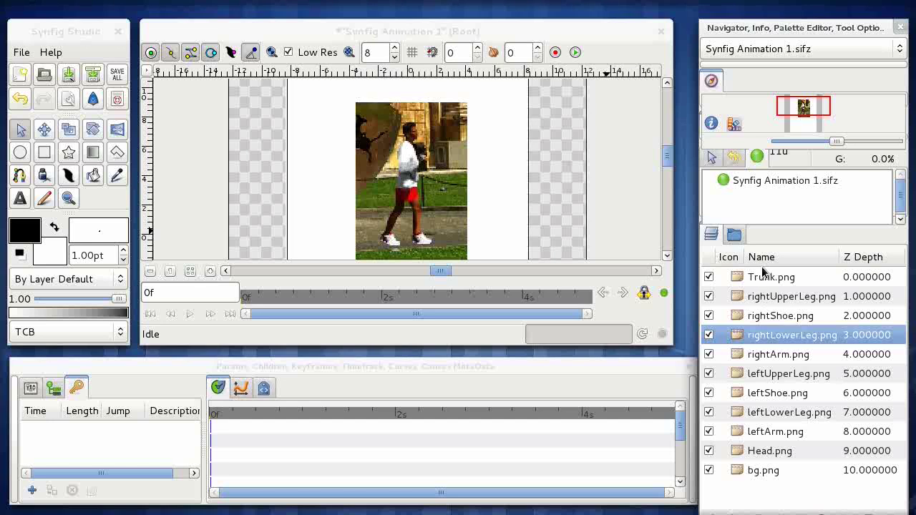
left_click(736, 280)
left_click_drag(736, 280, 753, 448)
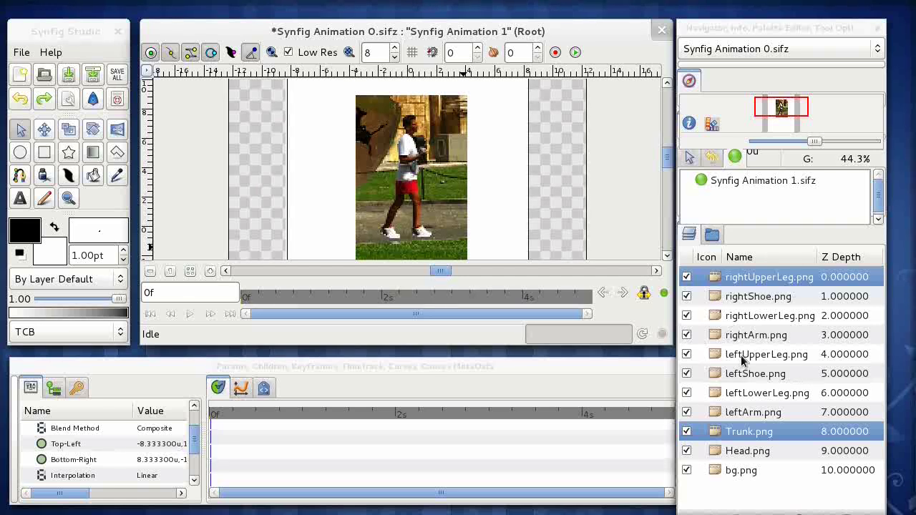
left_click(749, 377)
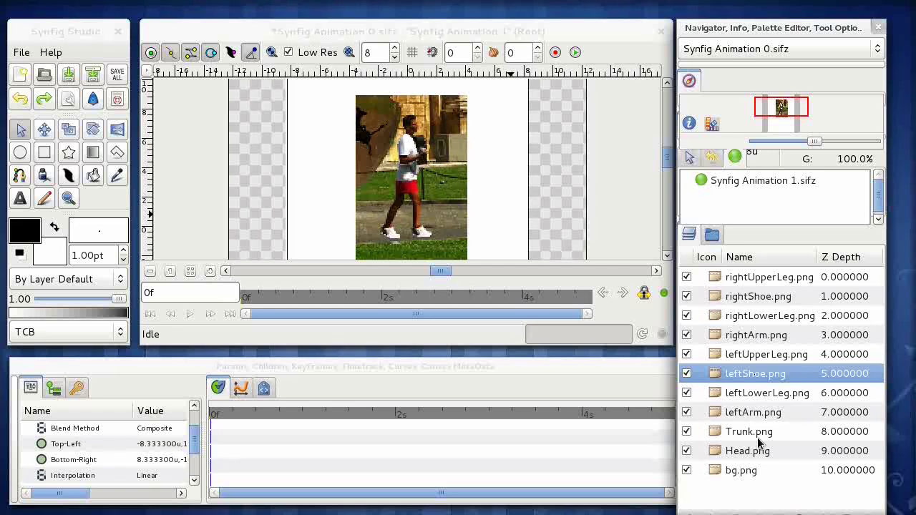
Select the ten body-part layers from rightUpperLeg.png through Head.png.
left_click(745, 279)
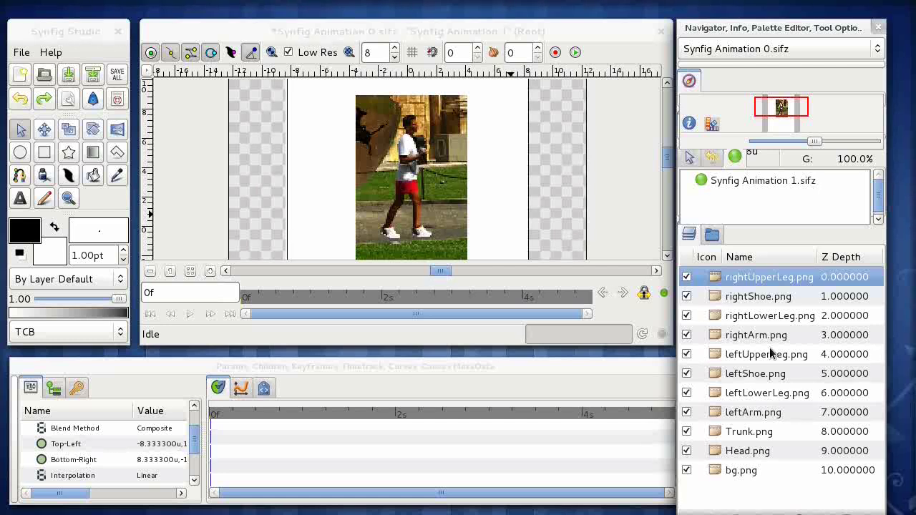
left_click(749, 456, "shift")
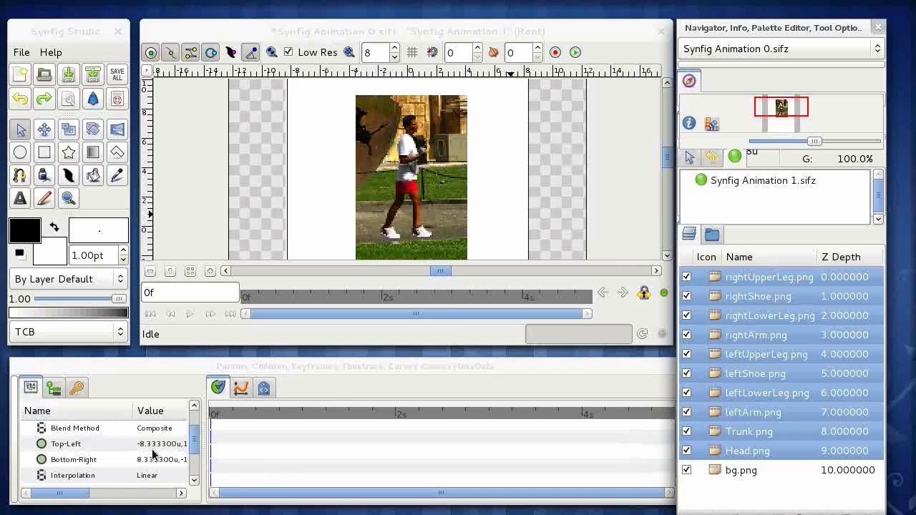
left_click(77, 445)
left_click(77, 462)
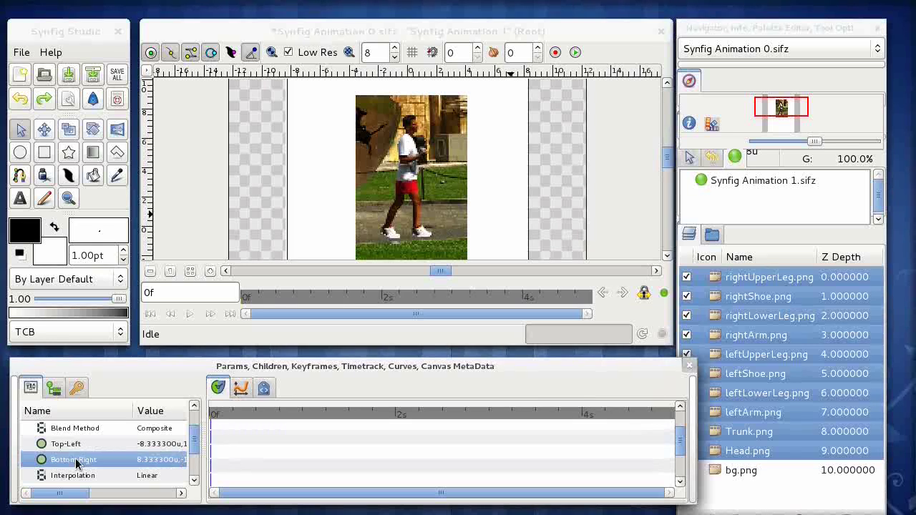
left_click(74, 445)
left_click(77, 462)
Link the Top-Left and Bottom-Right parameters across the selected layers.
left_click(61, 445)
right_click(163, 448)
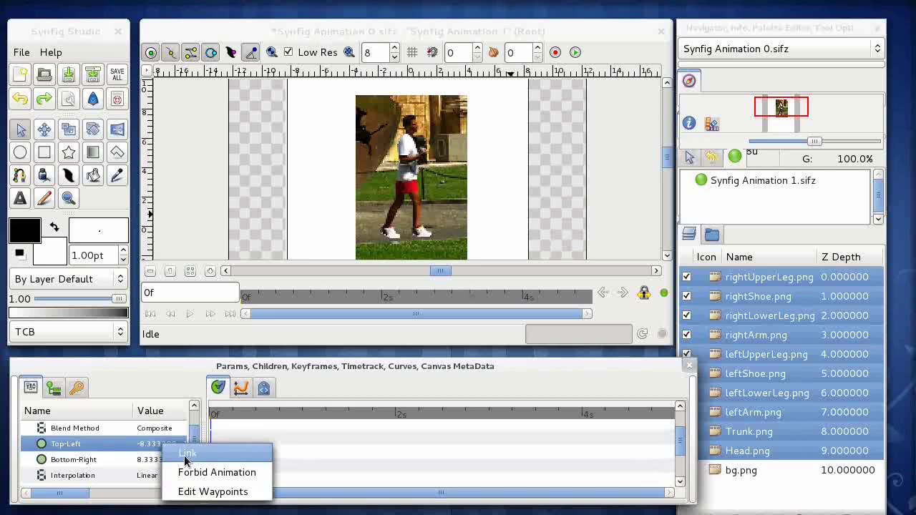
left_click(187, 456)
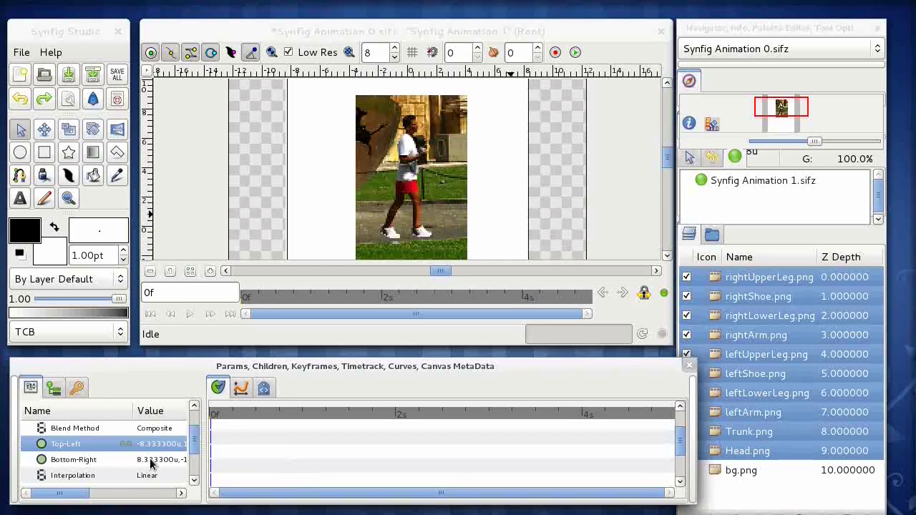
right_click(150, 463)
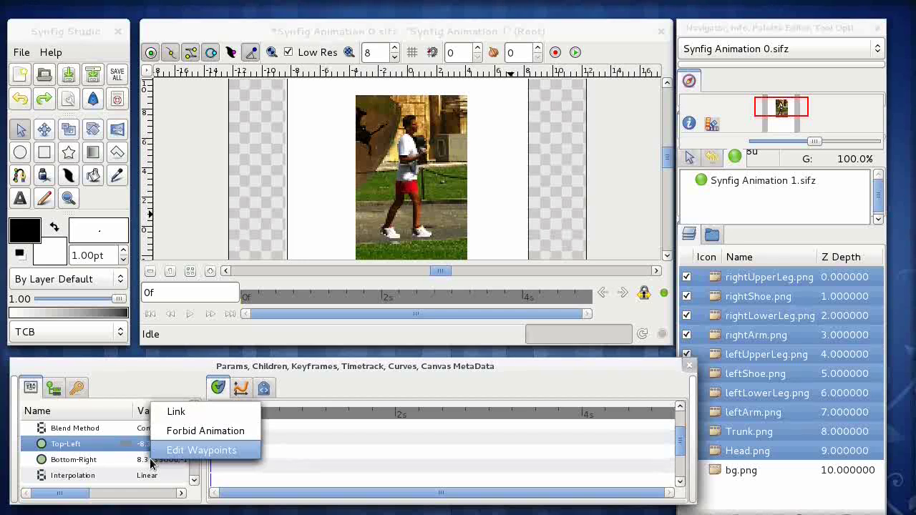
left_click(172, 413)
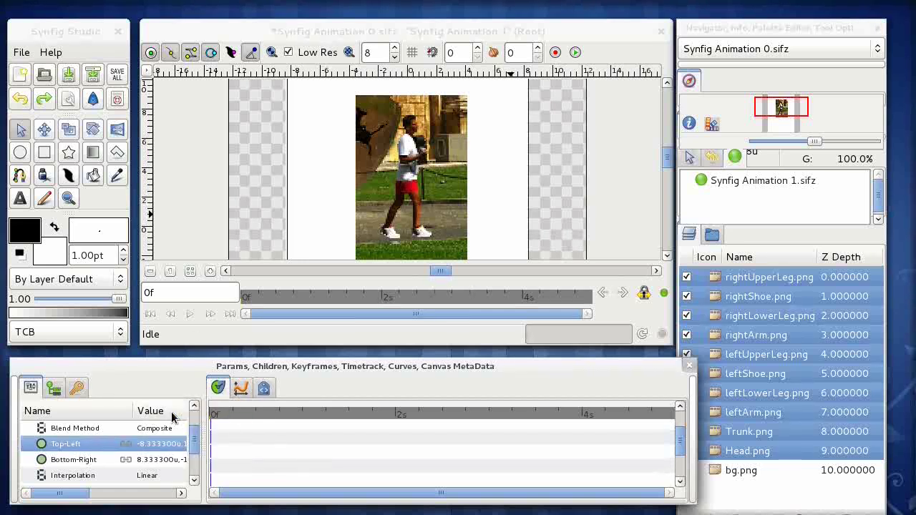
left_click(150, 429)
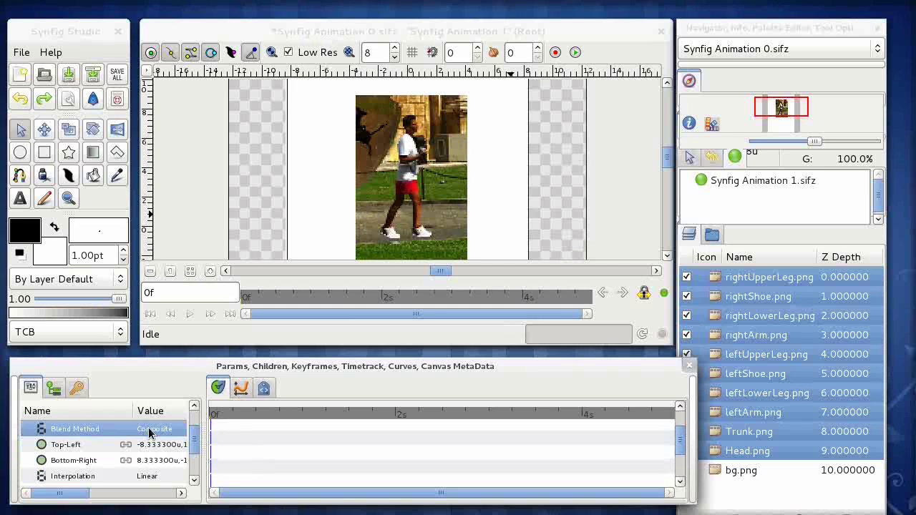
left_click(149, 445)
left_click(151, 460)
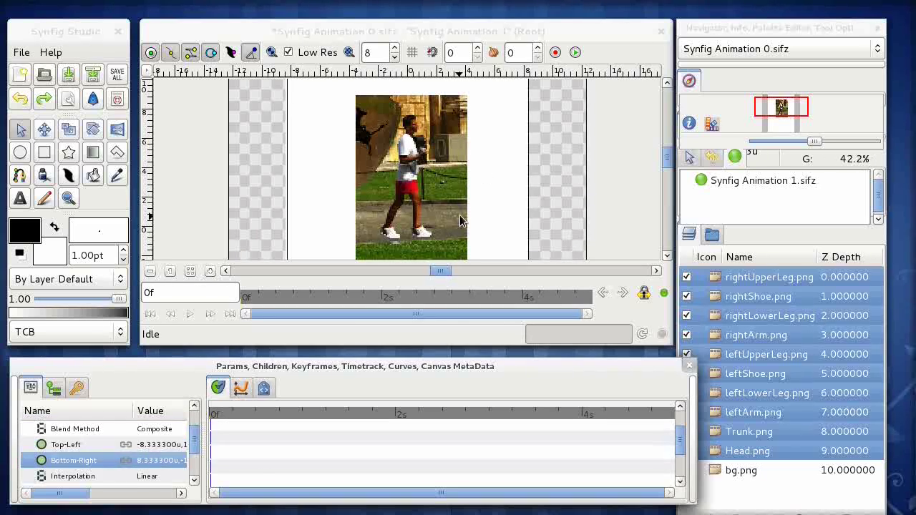
Keep rightUpperLeg.png's original name, check bg.png, then reselect rightUpperLeg.png.
double_click(763, 280)
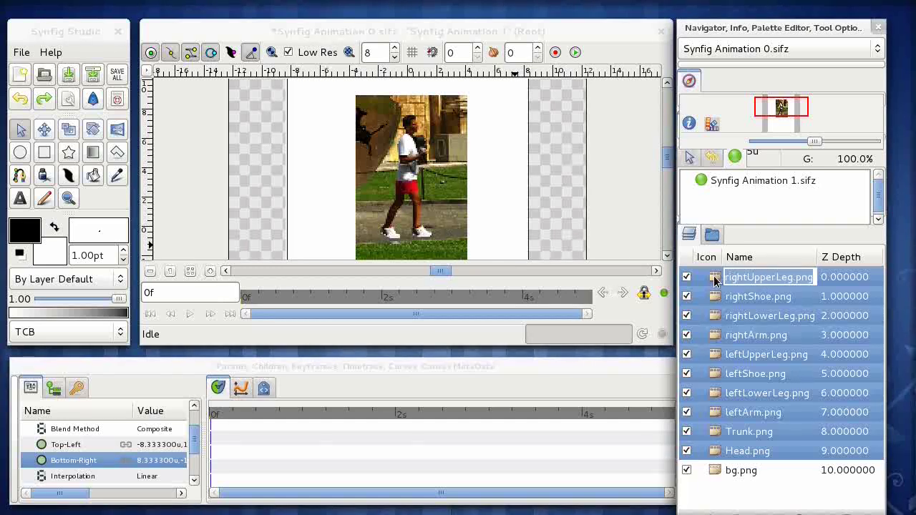
key("Return")
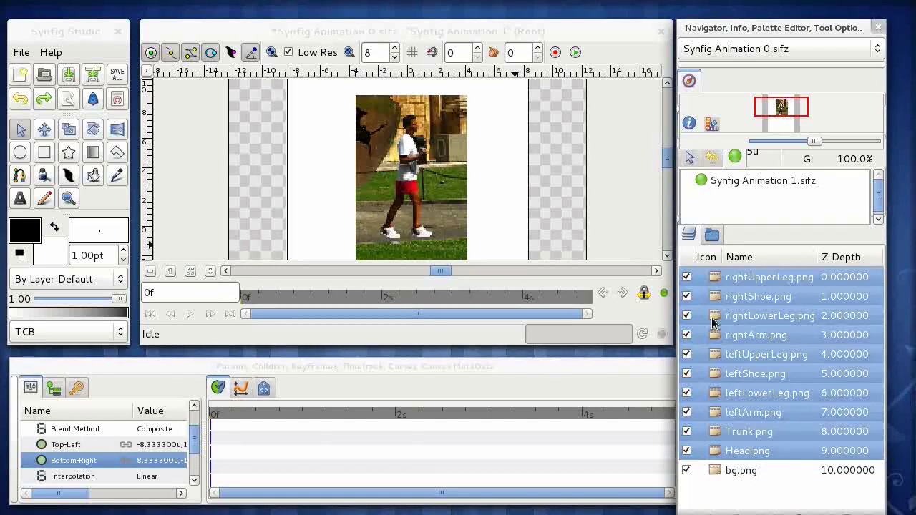
left_click(724, 476)
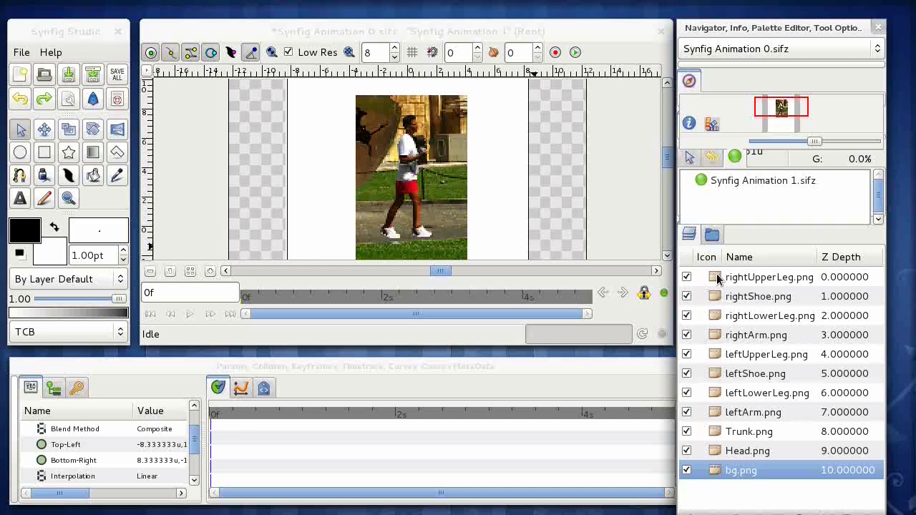
left_click(746, 277)
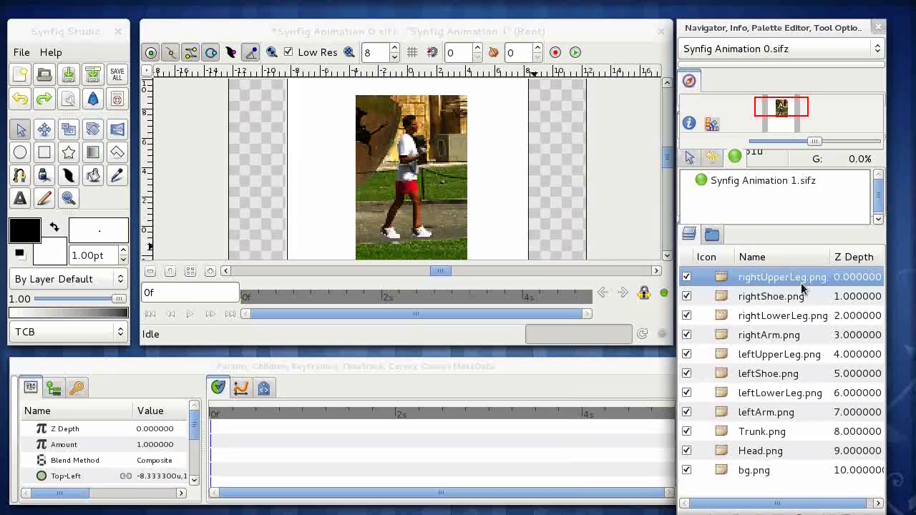
Encapsulate rightUpperLeg.png into its own Inline Canvas group.
right_click(722, 280)
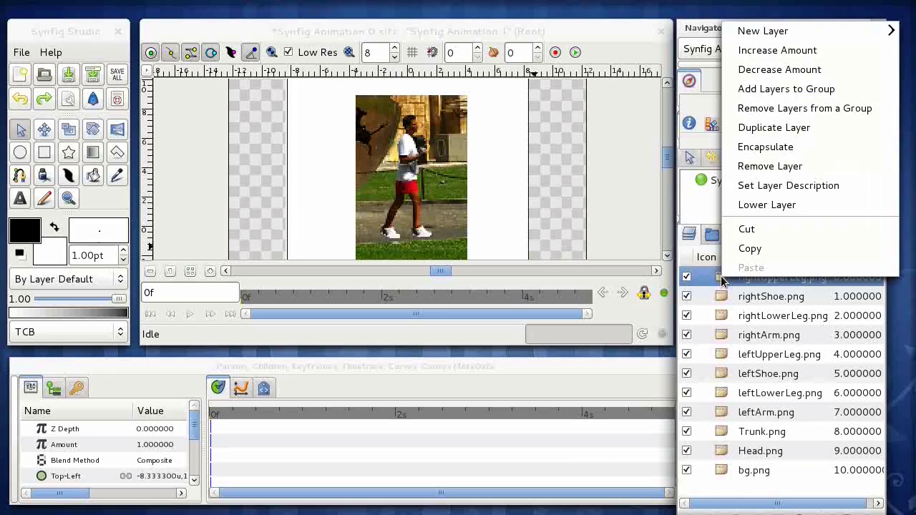
left_click(761, 147)
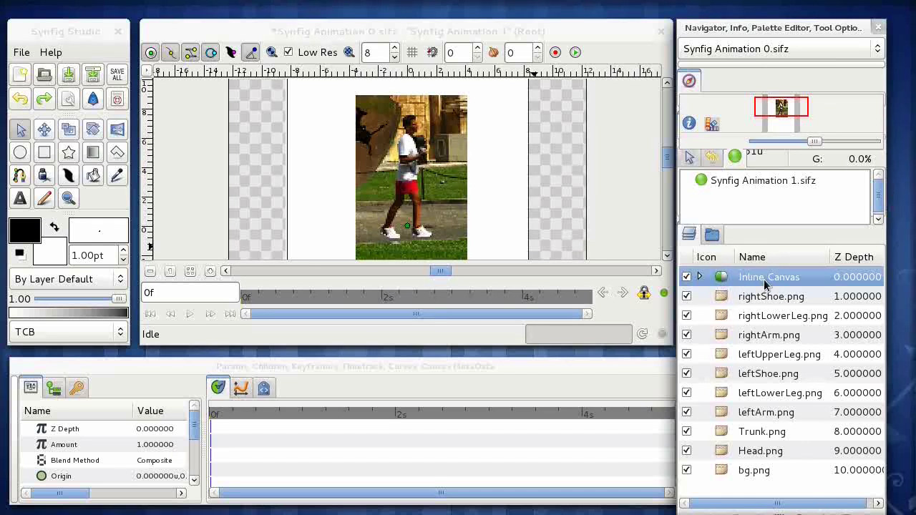
left_click(788, 277)
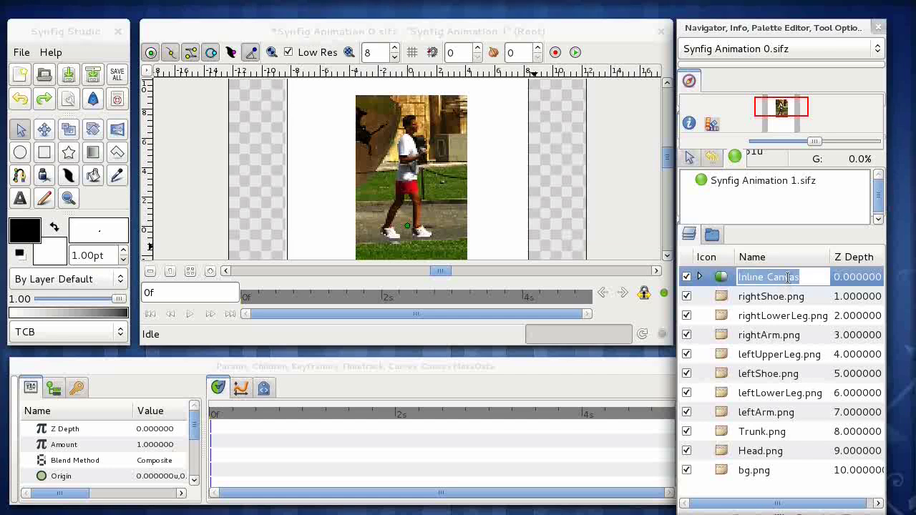
left_click_drag(807, 278, 737, 278)
left_click(699, 277)
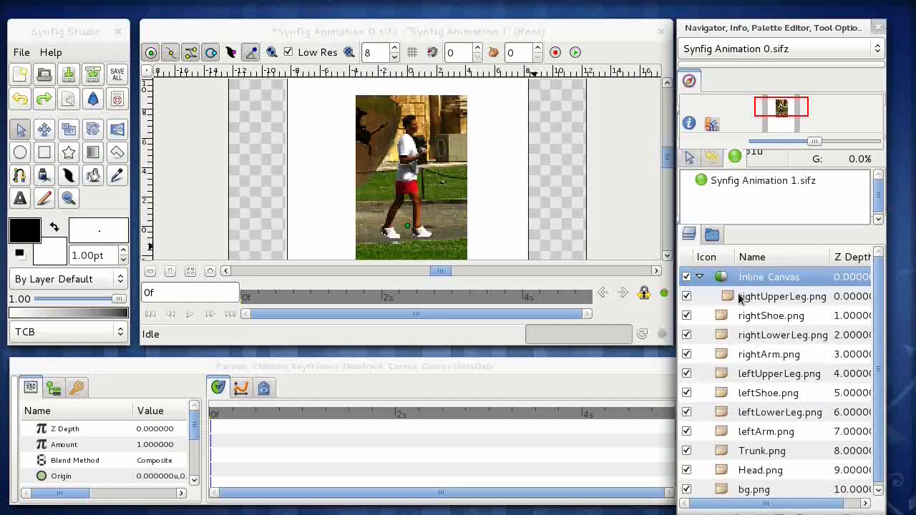
Rename the Inline Canvas group to RightUpperLeg and check its leg image inside.
left_click(764, 282)
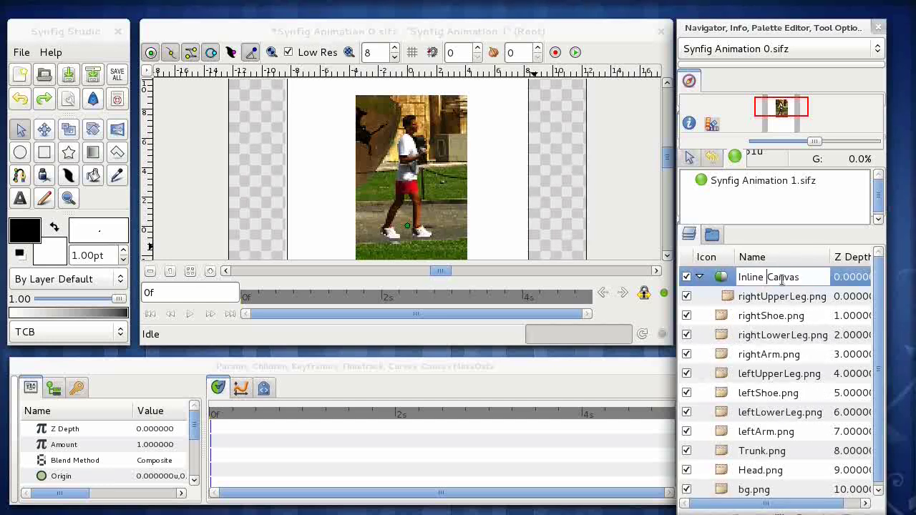
left_click_drag(805, 279, 721, 277)
type("RightUpper")
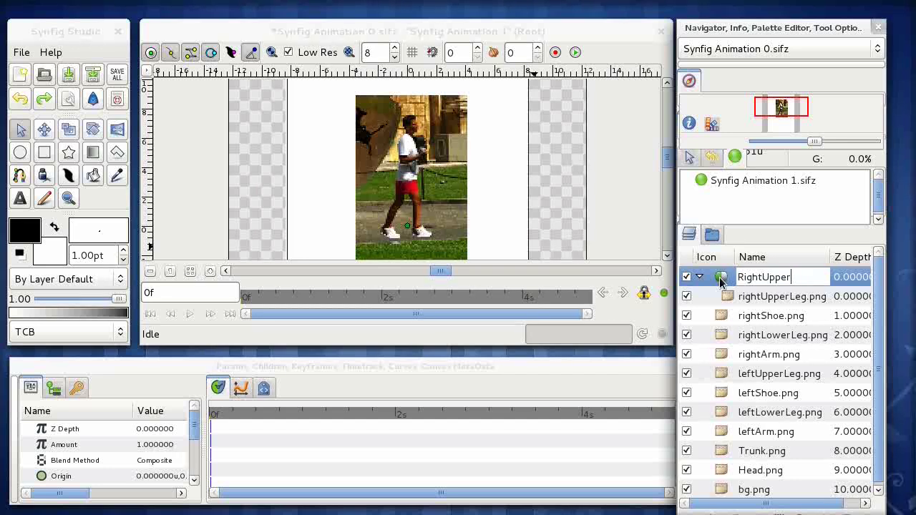
type("Leg")
key("Return")
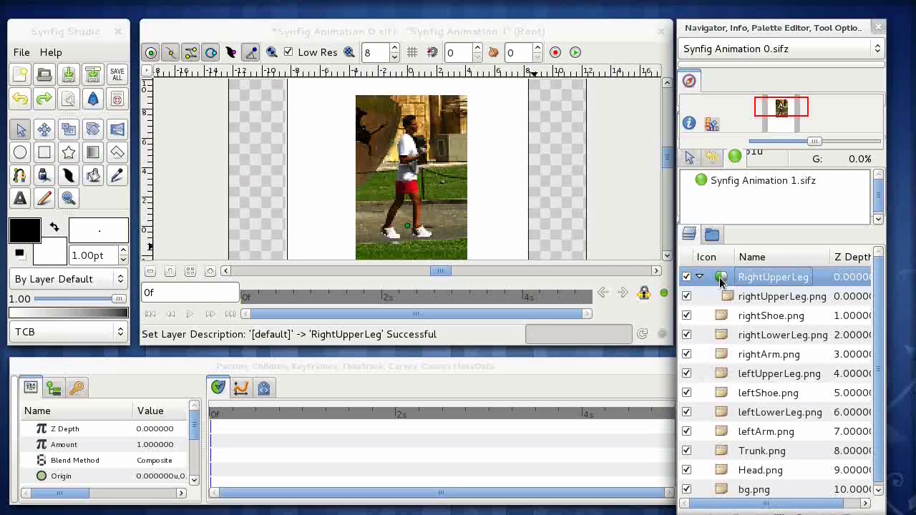
left_click(747, 295)
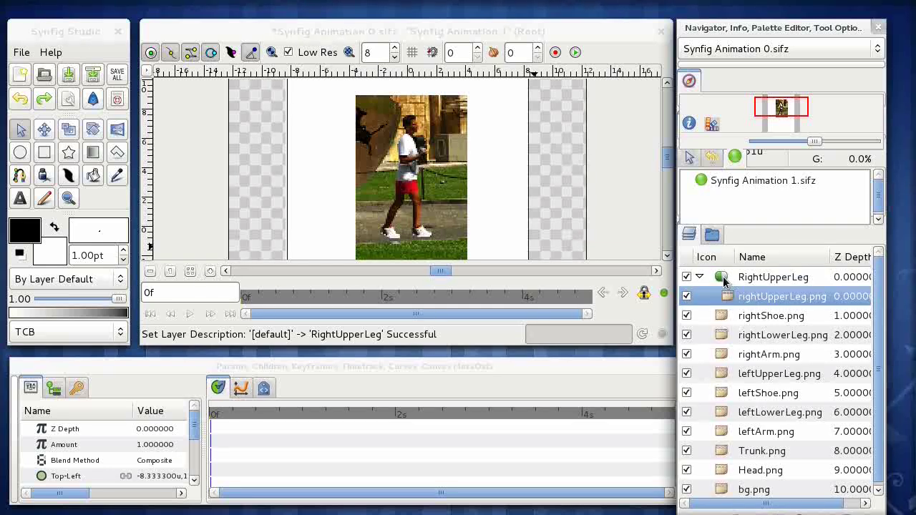
left_click(771, 278)
left_click(770, 300)
left_click(686, 296)
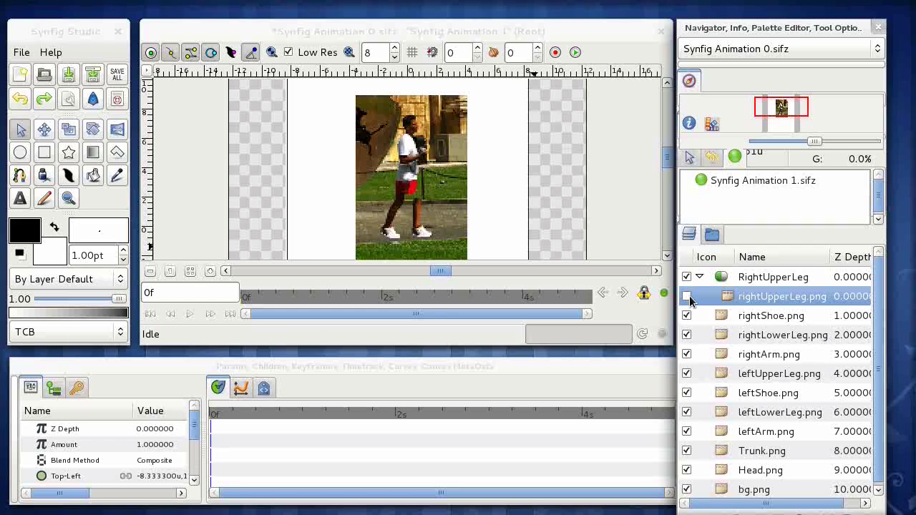
left_click(687, 297)
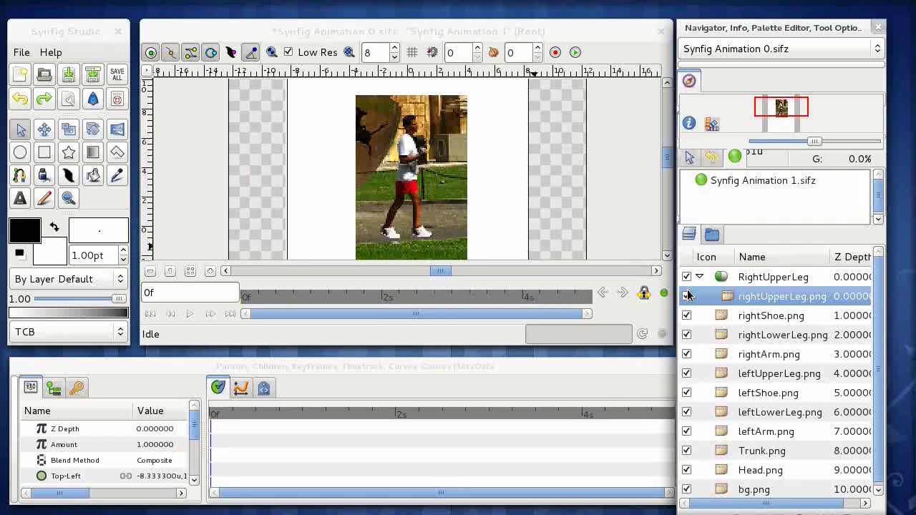
left_click(686, 278)
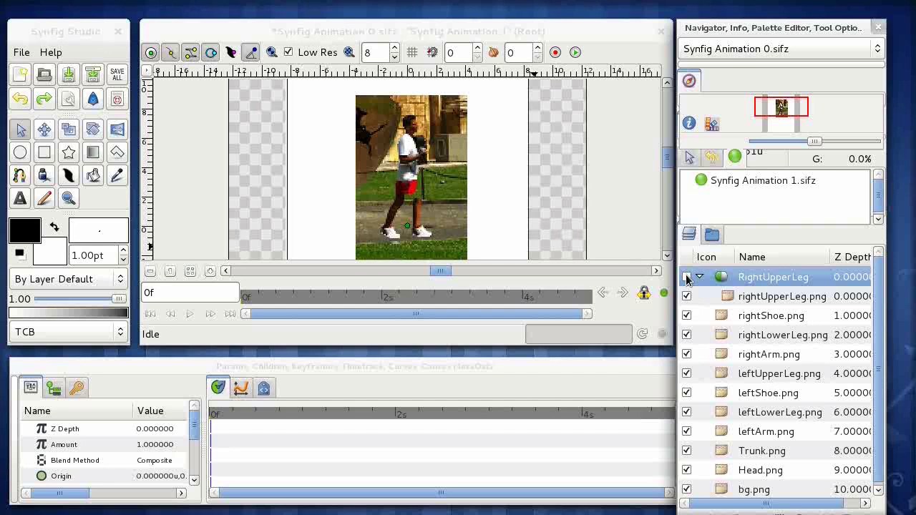
left_click(686, 277)
left_click(686, 277)
left_click(766, 299)
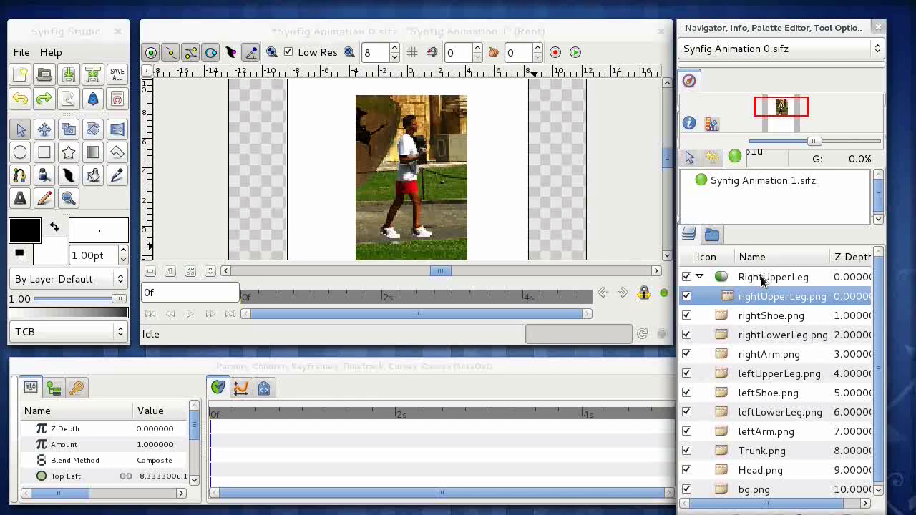
Add a Transform > Rotate layer above rightUpperLeg.png inside the RightUpperLeg group.
right_click(731, 298)
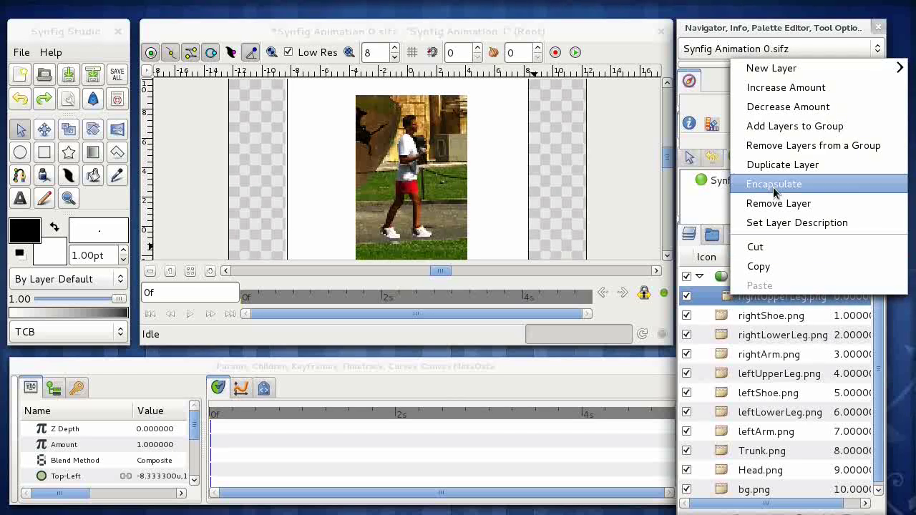
mouse_move(798, 72)
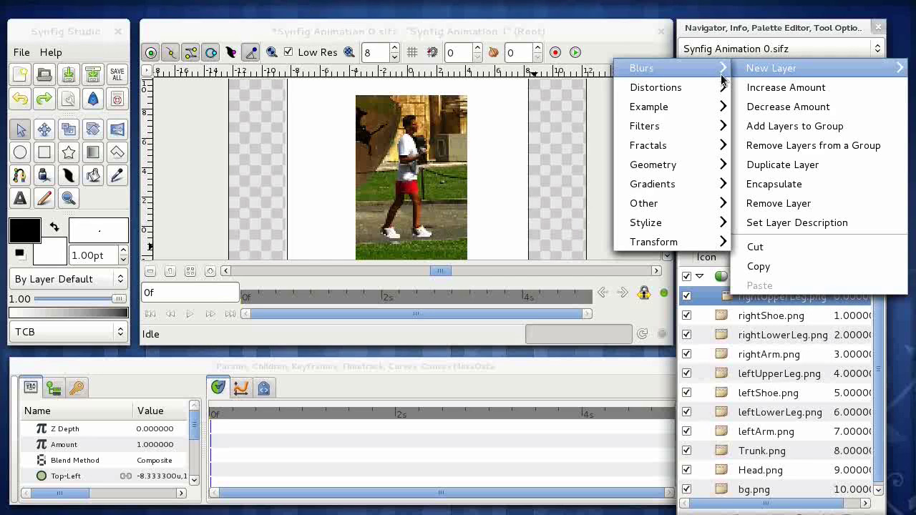
mouse_move(714, 245)
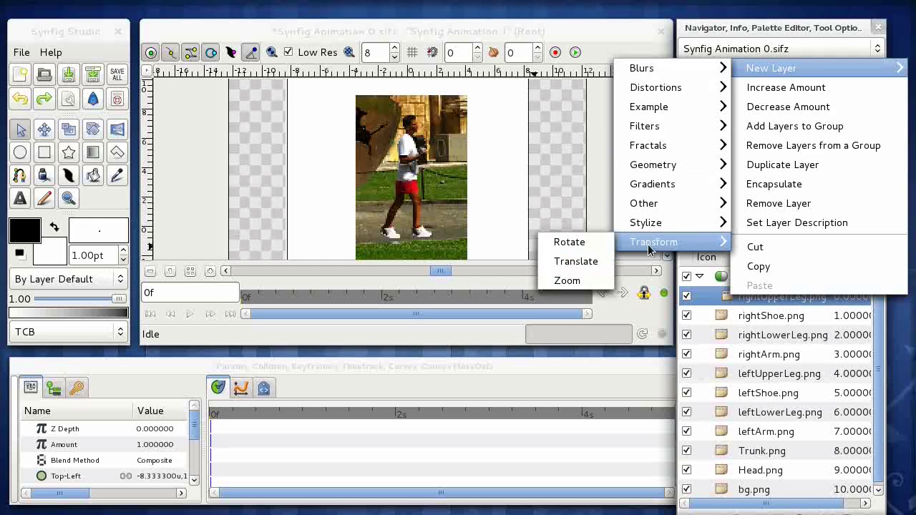
left_click(583, 242)
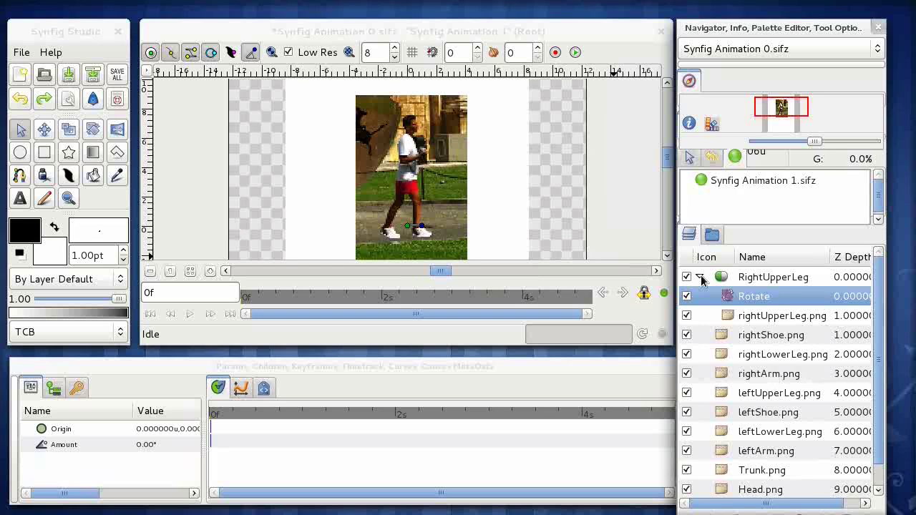
Rename the new Rotate layer to RotateRightUpperLeg.
double_click(760, 298)
key("End")
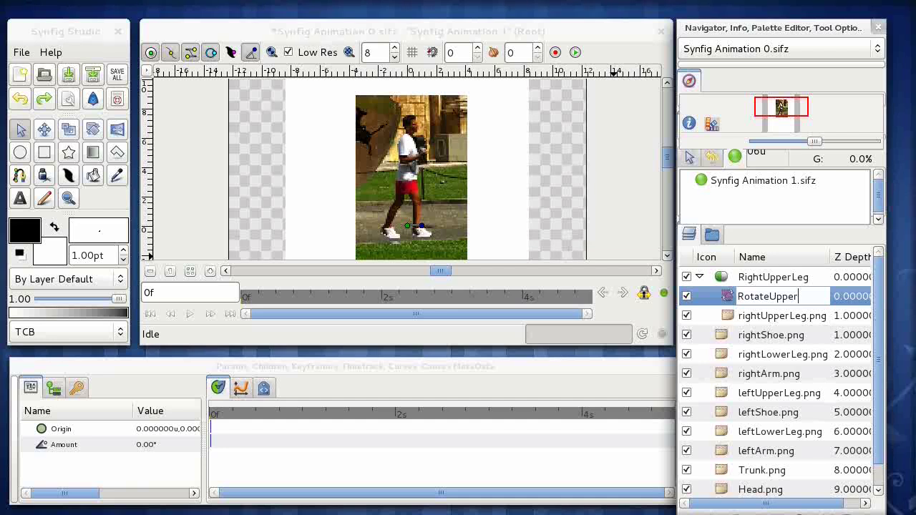
type("Upper")
key("BackSpace")
key("BackSpace")
key("BackSpace")
key("BackSpace")
key("BackSpace")
type("RightUpperLe")
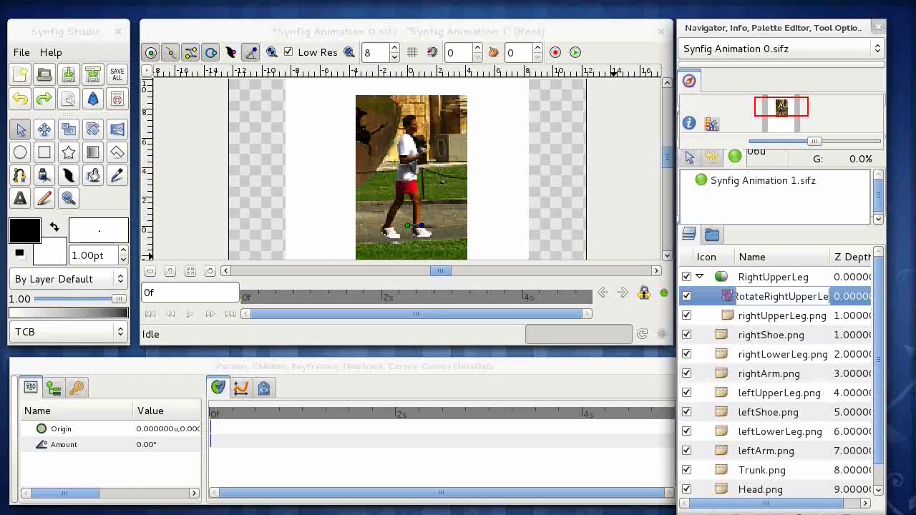
type("g")
key("Return")
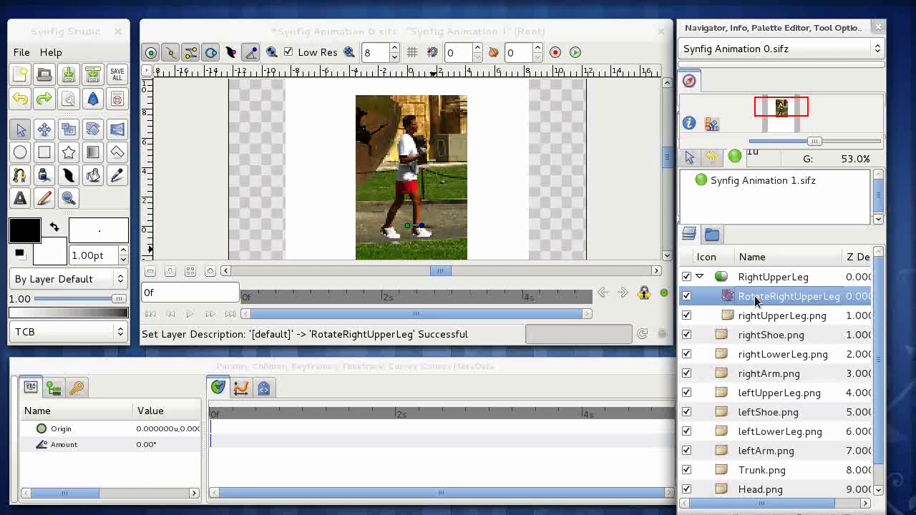
Select the RotateRightUpperLeg layer so its origin duck shows on the canvas.
left_click(752, 316)
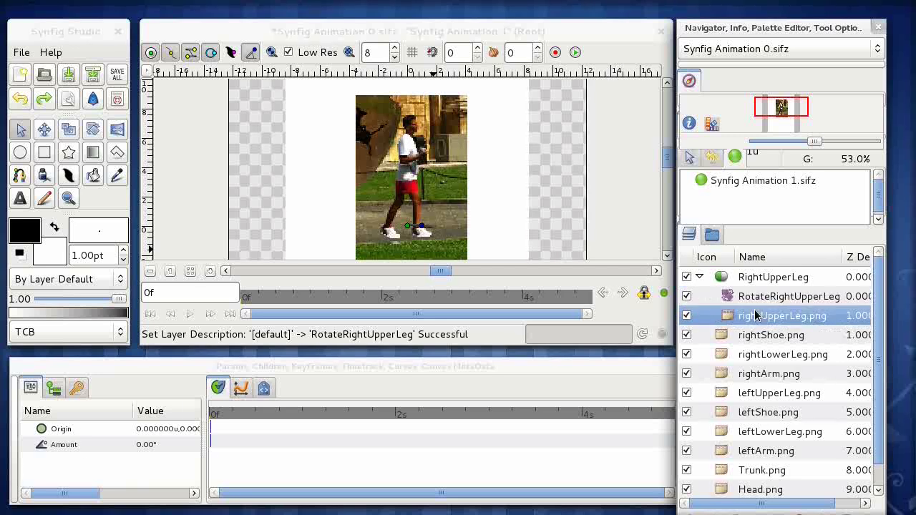
left_click(760, 297)
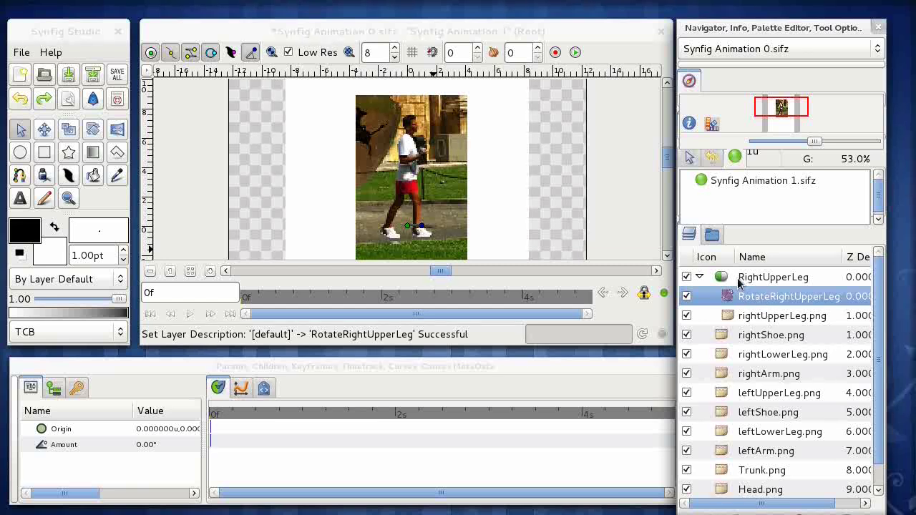
left_click(751, 317)
left_click(745, 299)
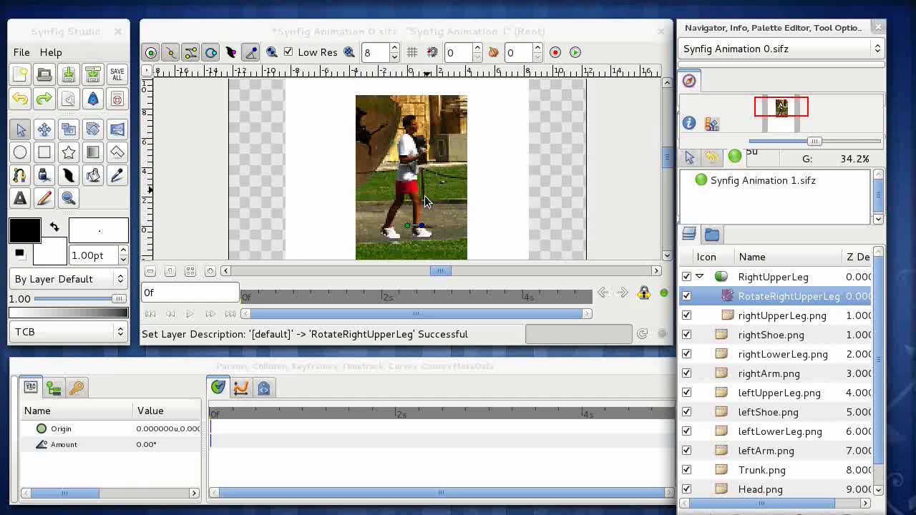
Move the rotation origin from the feet to the hip, about 0.099u, 2.904u, and test the swing.
left_click(408, 229)
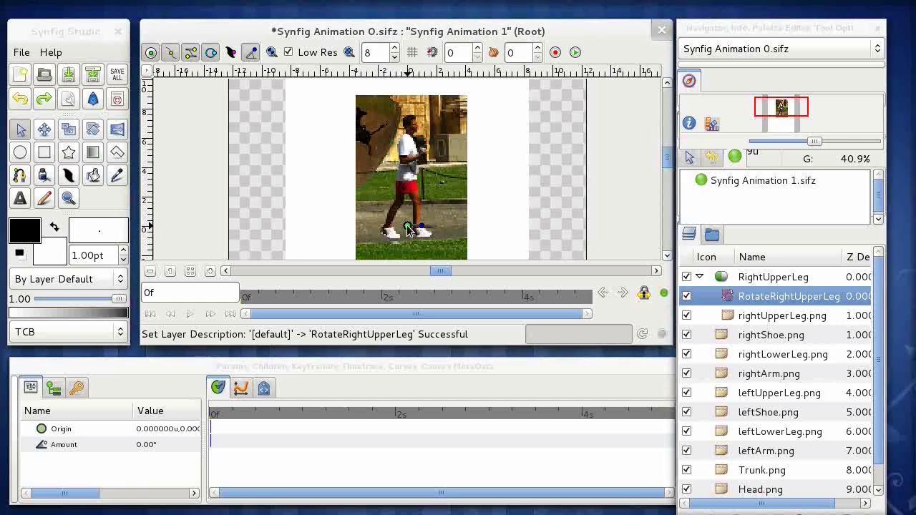
left_click_drag(408, 229, 408, 184)
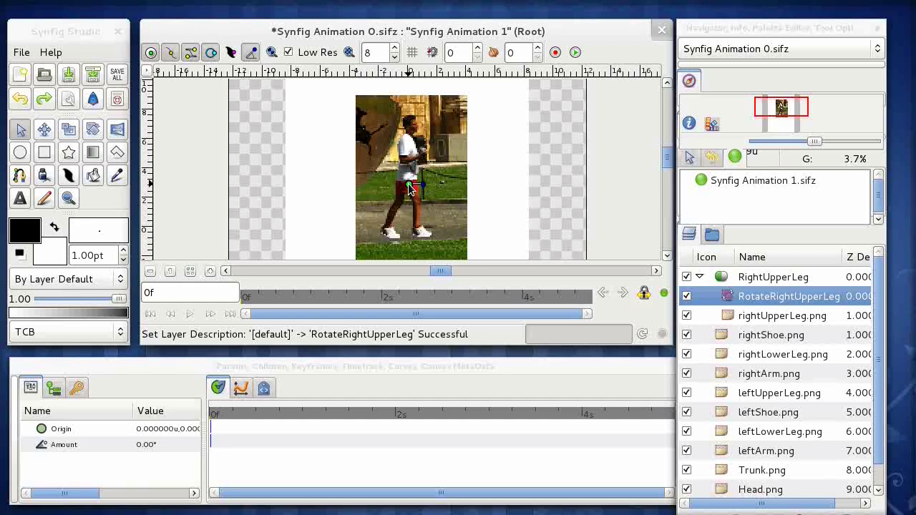
left_click_drag(408, 183, 408, 184)
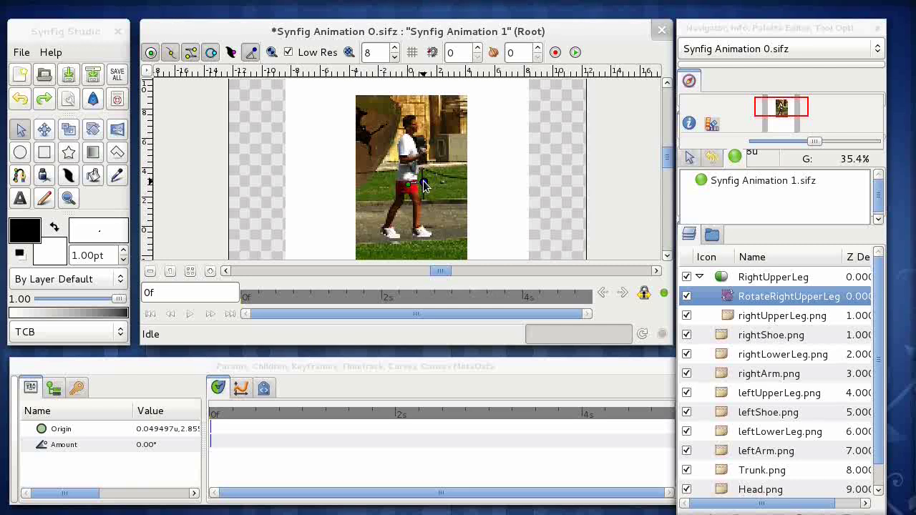
left_click_drag(423, 180, 426, 215)
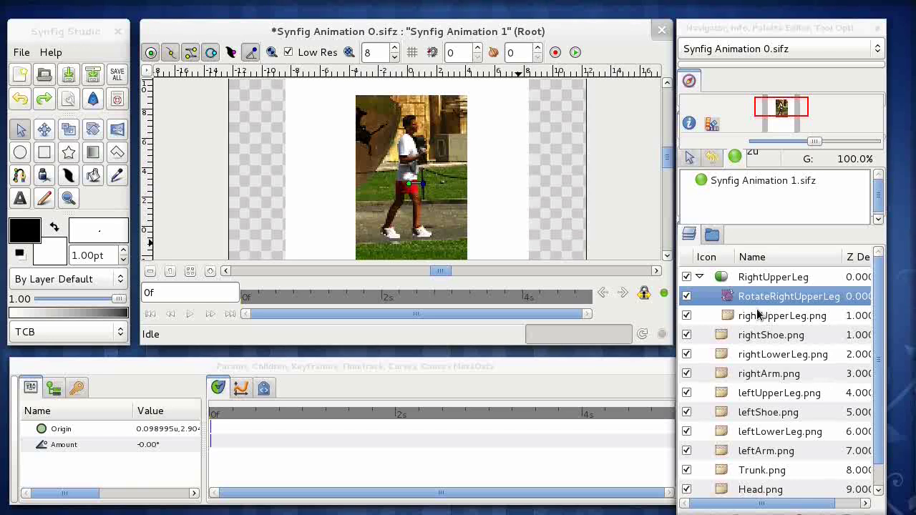
Encapsulate rightShoe.png into its own new group below RightUpperLeg.
left_click(724, 336)
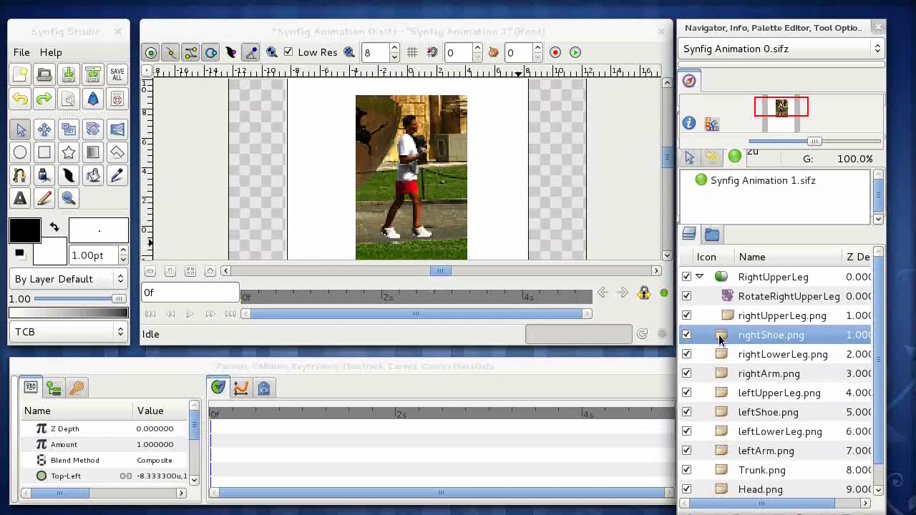
right_click(720, 338)
left_click(781, 187)
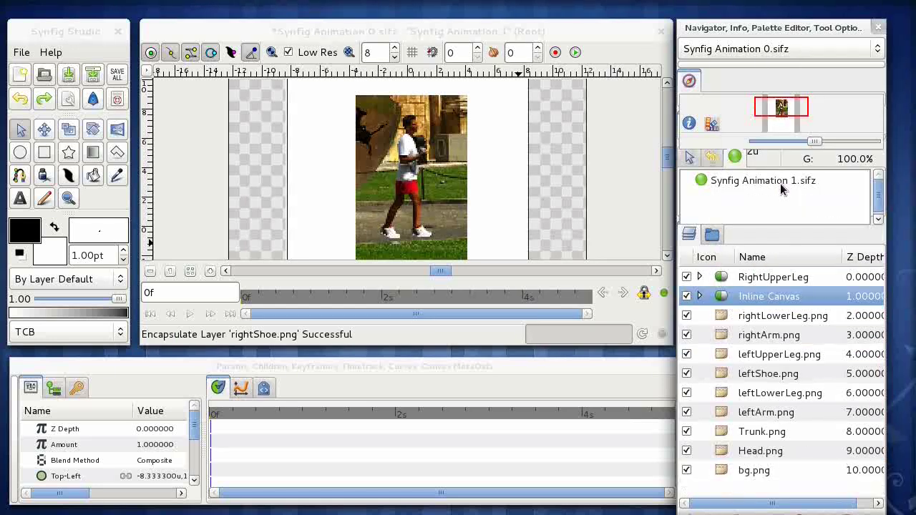
Begin renaming the new Inline Canvas group, typing "Right".
double_click(761, 301)
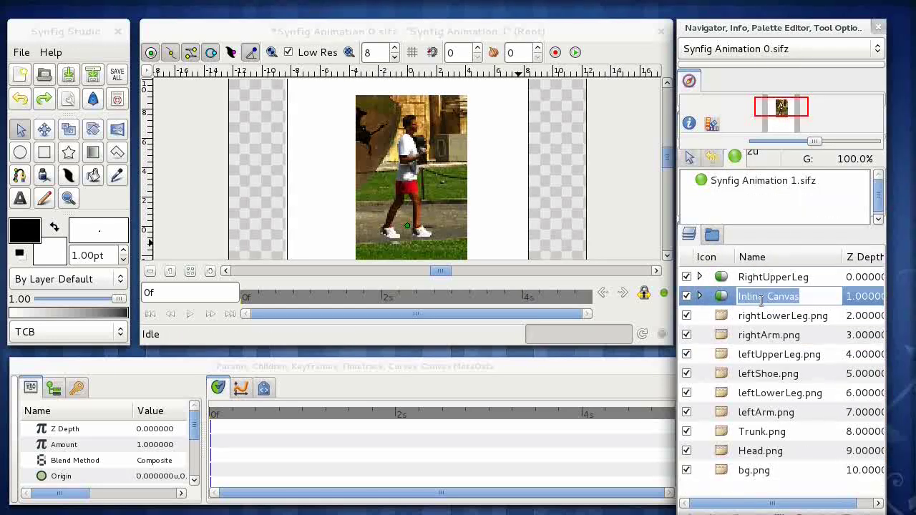
left_click(761, 300)
left_click_drag(805, 298, 735, 298)
left_click(699, 296)
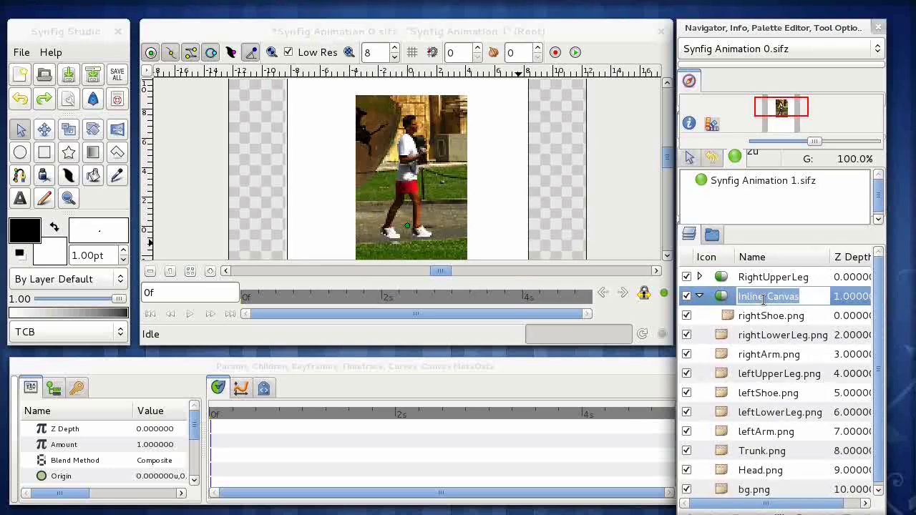
left_click(763, 301)
left_click_drag(802, 296, 737, 296)
type("Right")
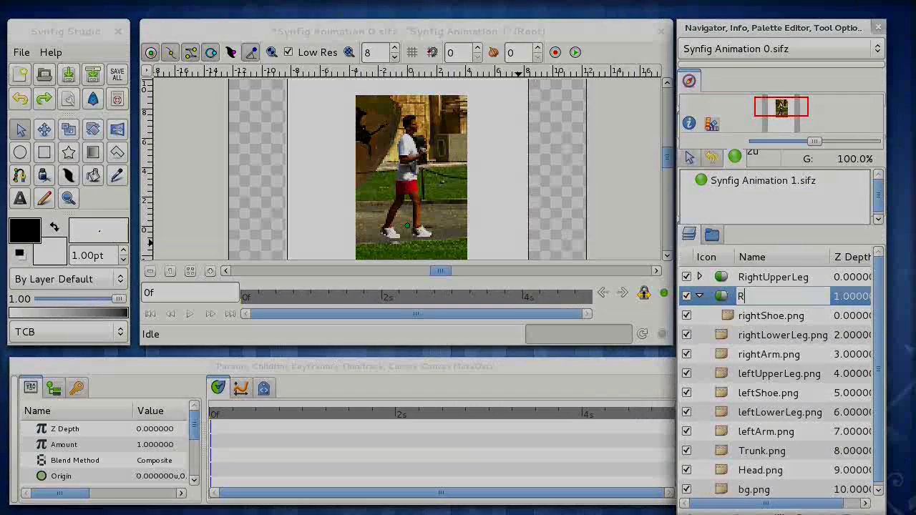